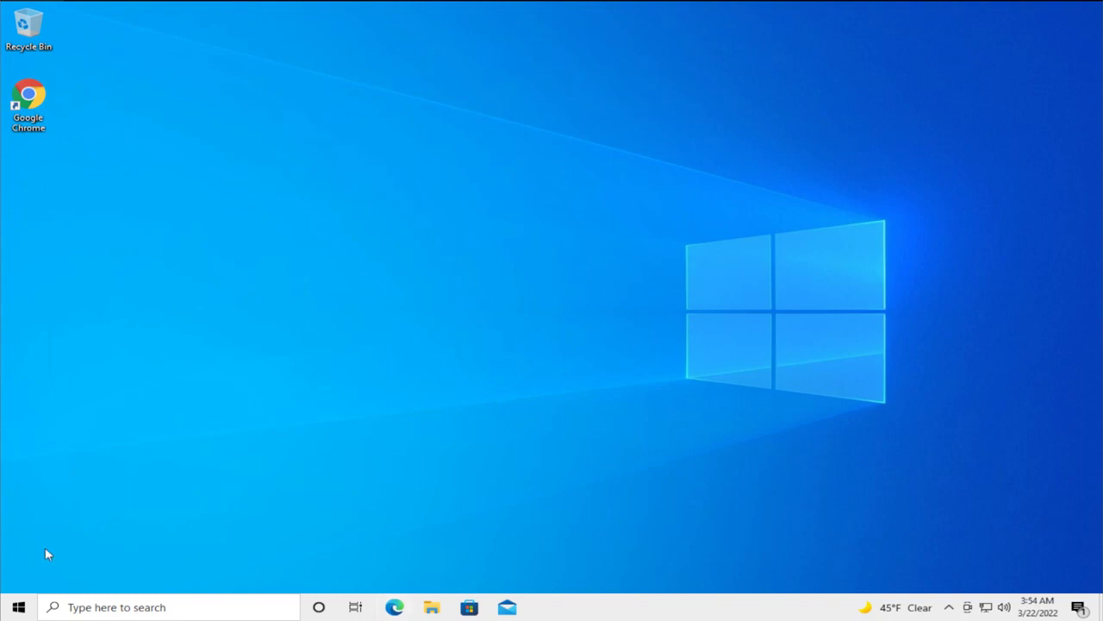
Launch Google Chrome from the Start menu's app list
{"action": "left_click", "coordinate": [18, 606]}
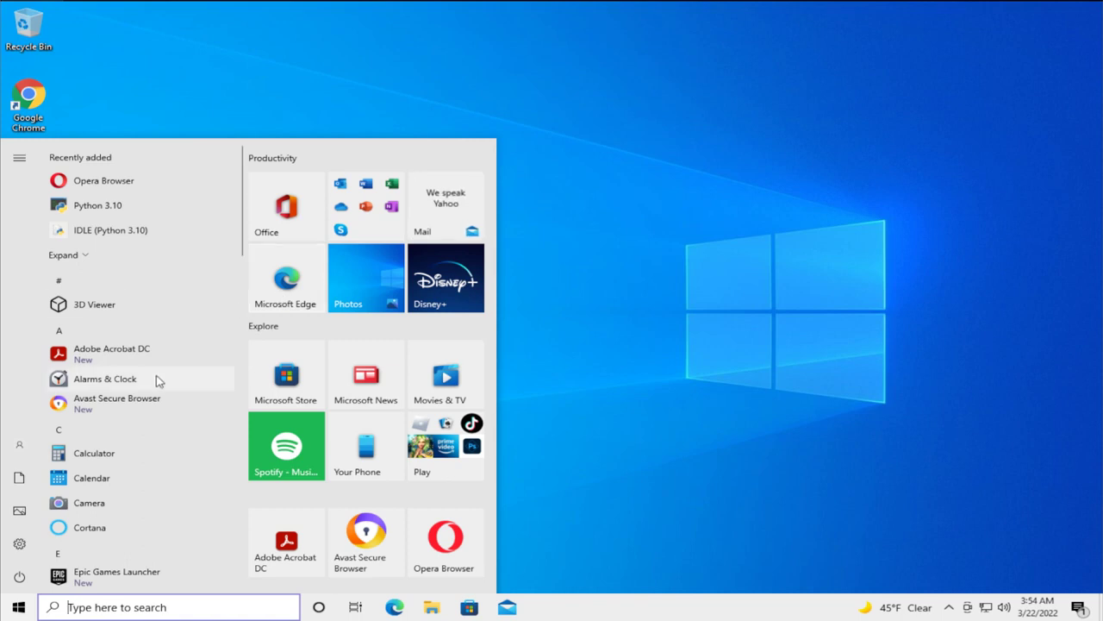
{"action": "scroll", "coordinate": [154, 373], "scroll_direction": "down", "scroll_amount": 4}
{"action": "left_click", "coordinate": [105, 362]}
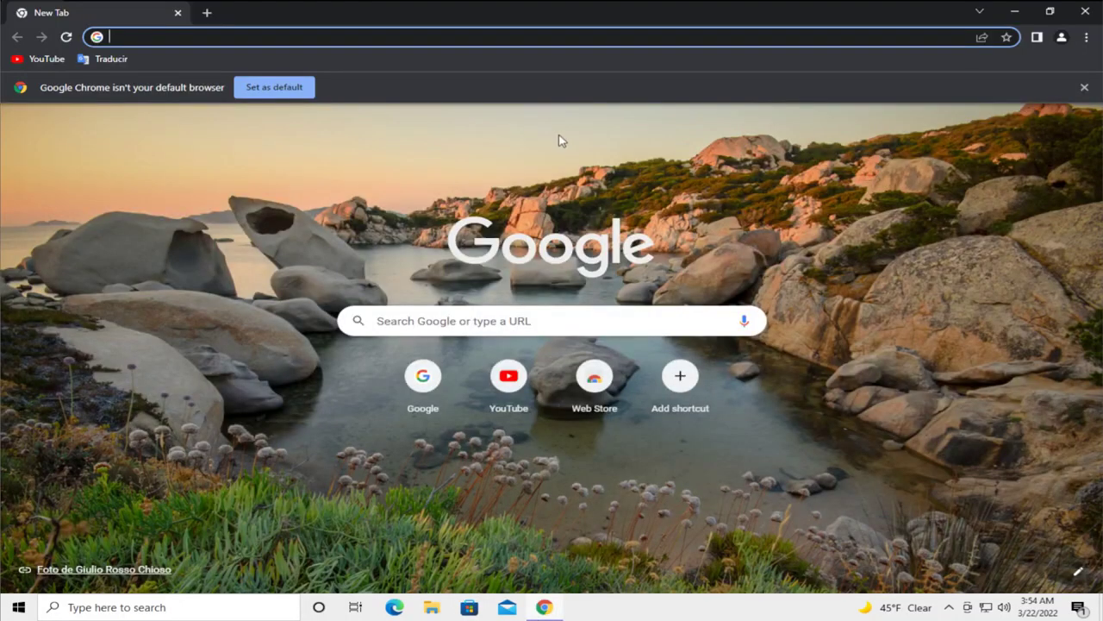
Enter google.com in the address bar and open the Google homepage result
{"action": "type", "text": "googl.co"}
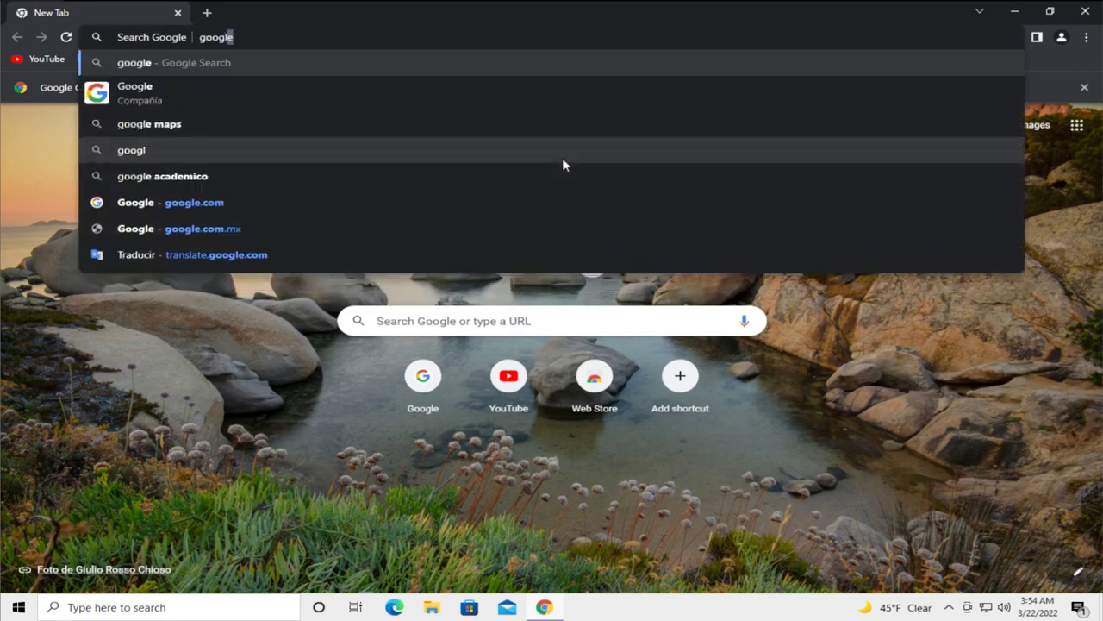
{"action": "key", "text": "BackSpace"}
{"action": "key", "text": "BackSpace"}
{"action": "key", "text": "BackSpace"}
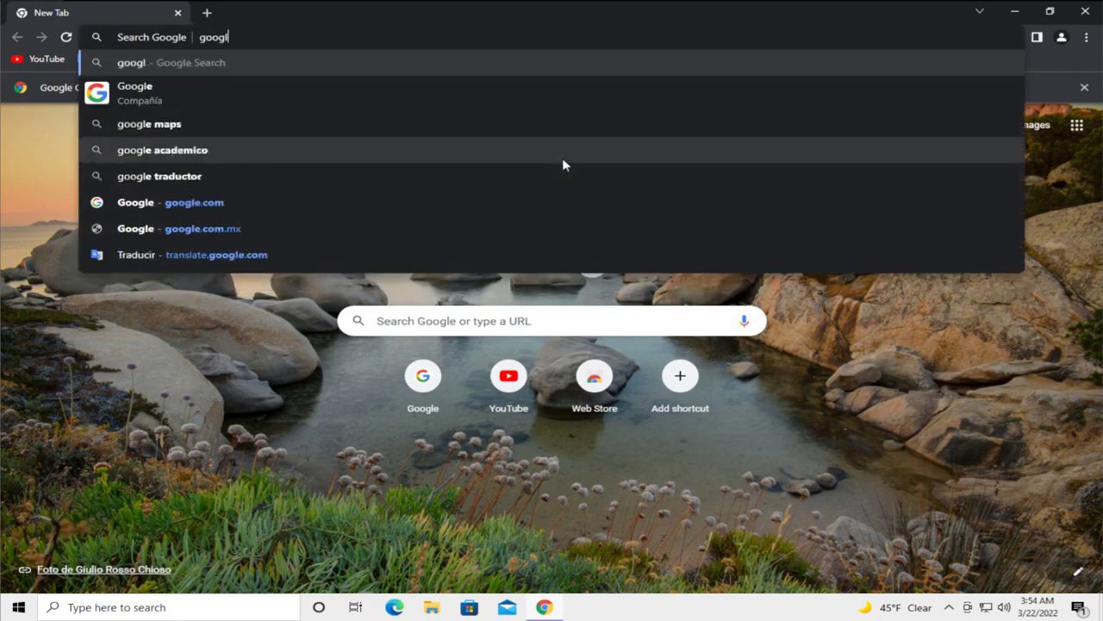
{"action": "type", "text": "e/"}
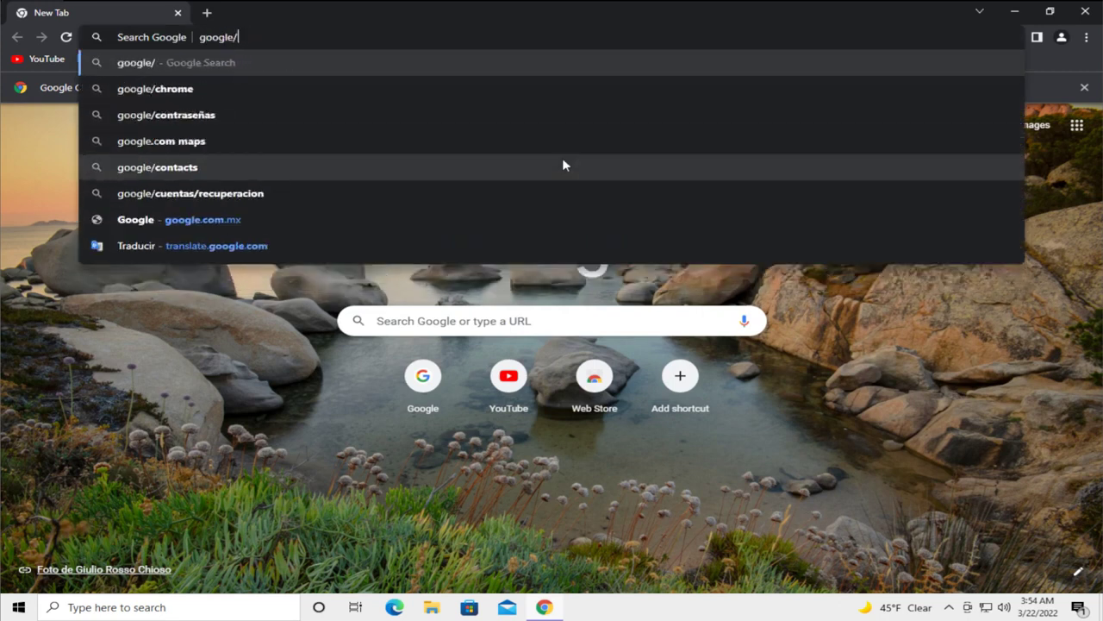
{"action": "key", "text": "BackSpace"}
{"action": "type", "text": ".com"}
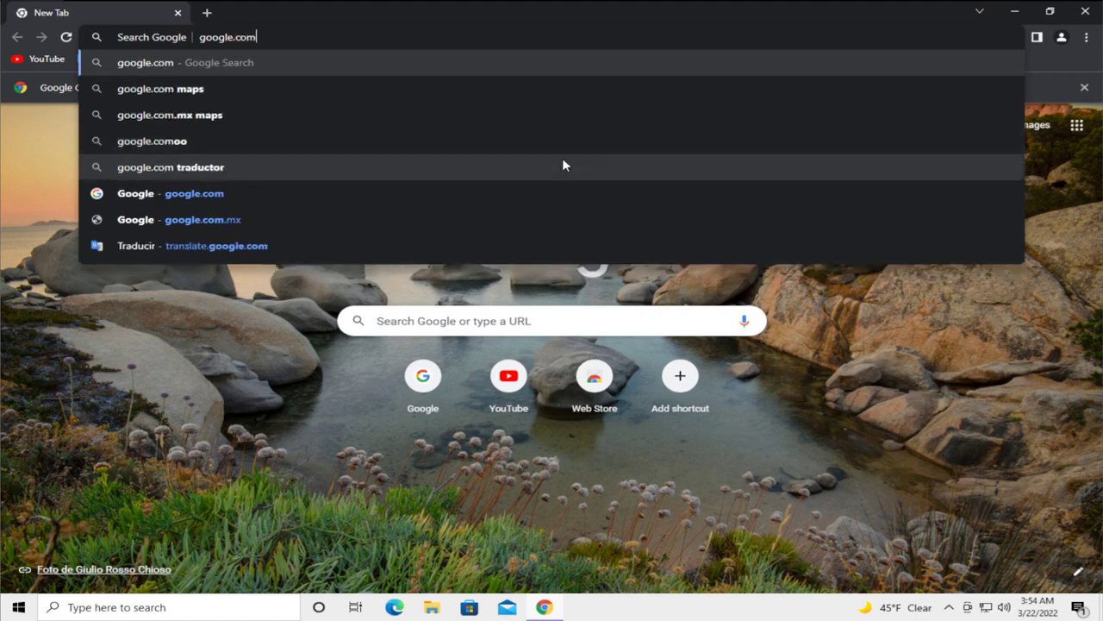
{"action": "key", "text": "Return"}
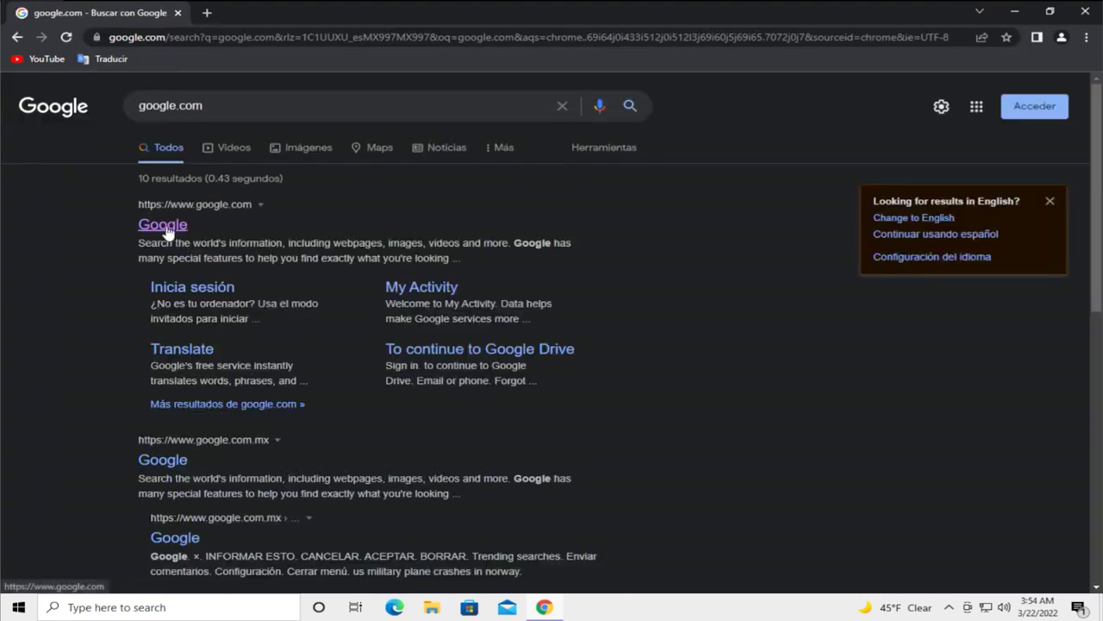
{"action": "left_click", "coordinate": [165, 229]}
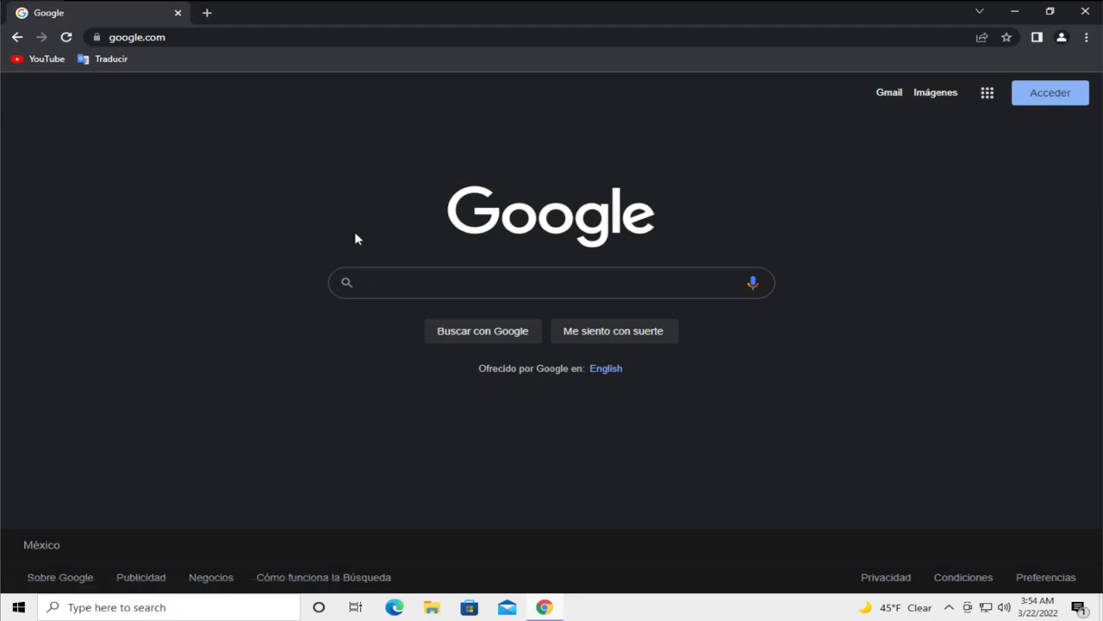
Search Google for 'advapi32.dll download' and open the es.dll-files.com advapi32.dll page
{"action": "type", "text": "ad"}
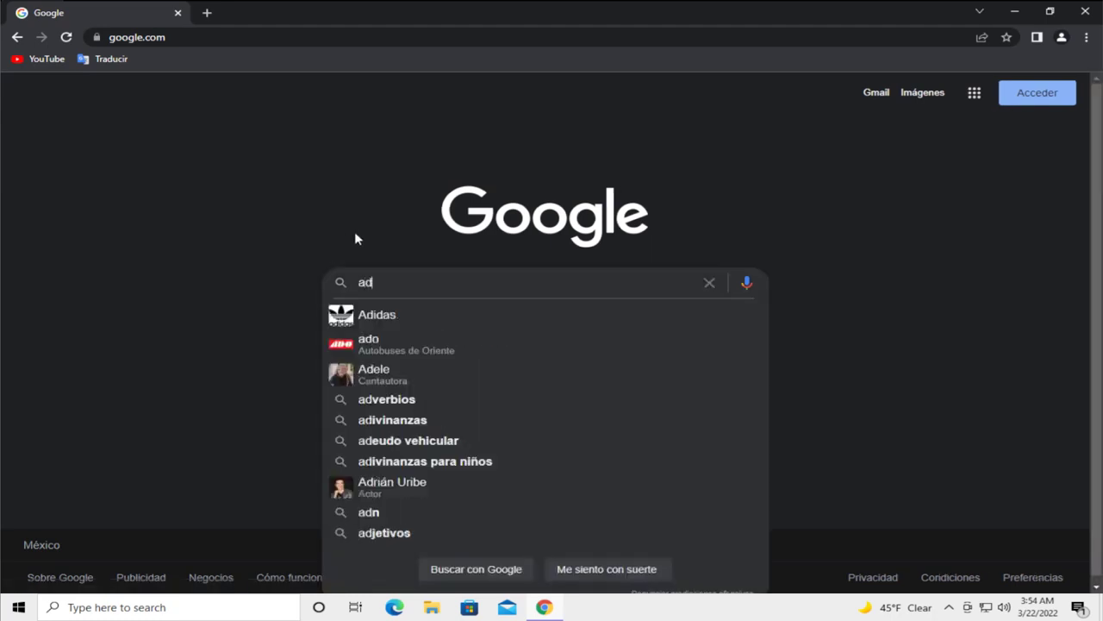
{"action": "type", "text": "vap"}
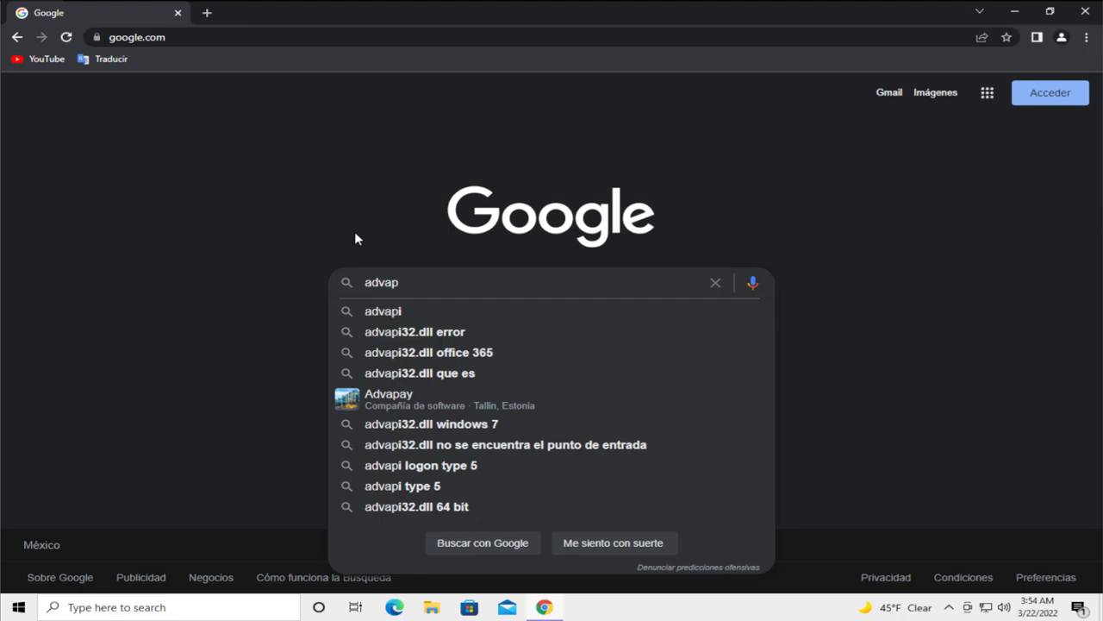
{"action": "type", "text": "i"}
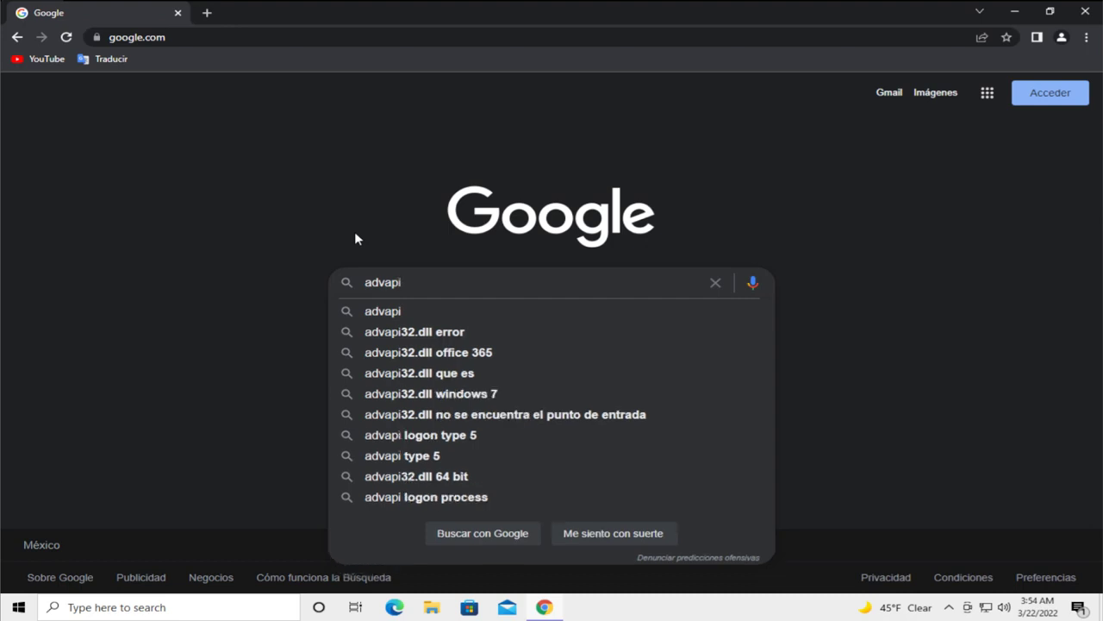
{"action": "key", "text": "Down"}
{"action": "key", "text": "Down"}
{"action": "key", "text": "BackSpace"}
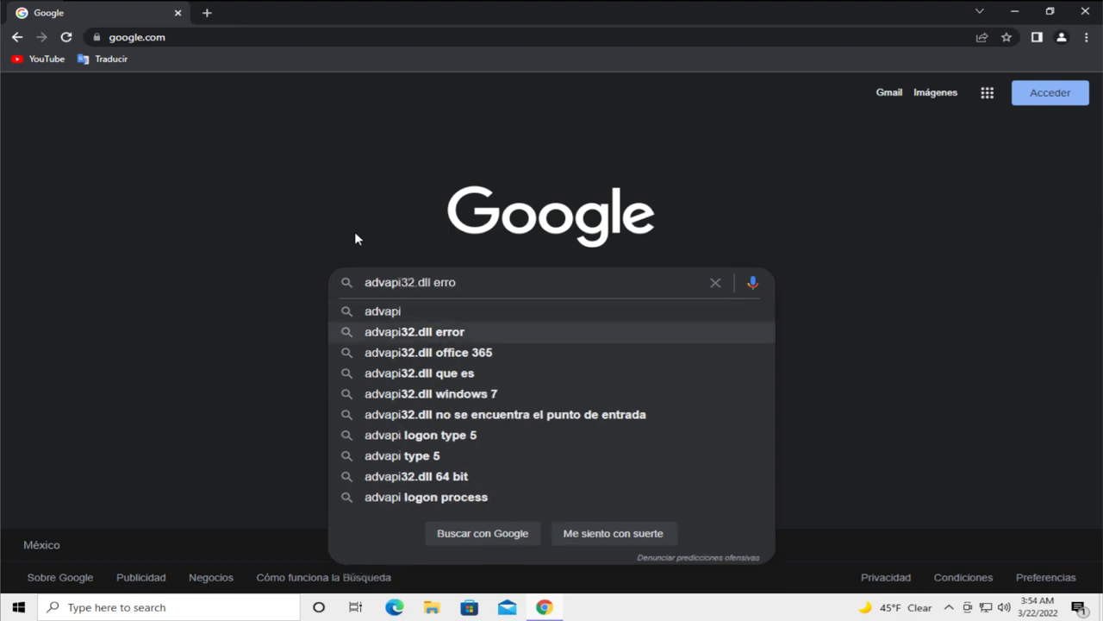
{"action": "key", "text": "BackSpace"}
{"action": "key", "text": "BackSpace"}
{"action": "key", "text": "BackSpace"}
{"action": "key", "text": "BackSpace"}
{"action": "type", "text": "diwbkl"}
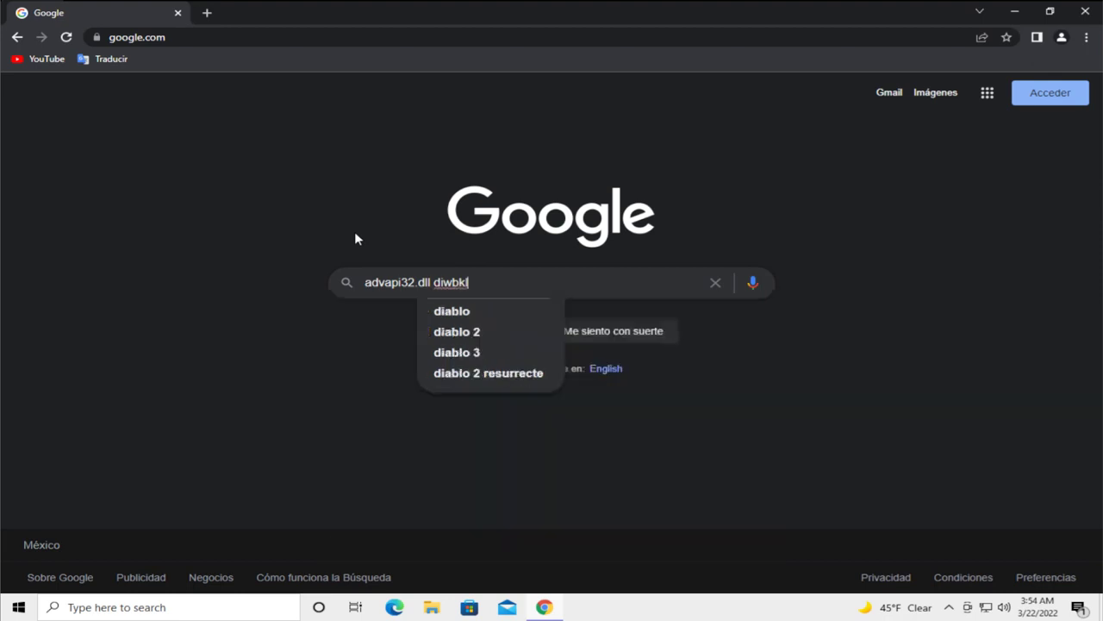
{"action": "key", "text": "BackSpace"}
{"action": "key", "text": "BackSpace"}
{"action": "key", "text": "BackSpace"}
{"action": "key", "text": "BackSpace"}
{"action": "key", "text": "BackSpace"}
{"action": "key", "text": "BackSpace"}
{"action": "type", "text": "download"}
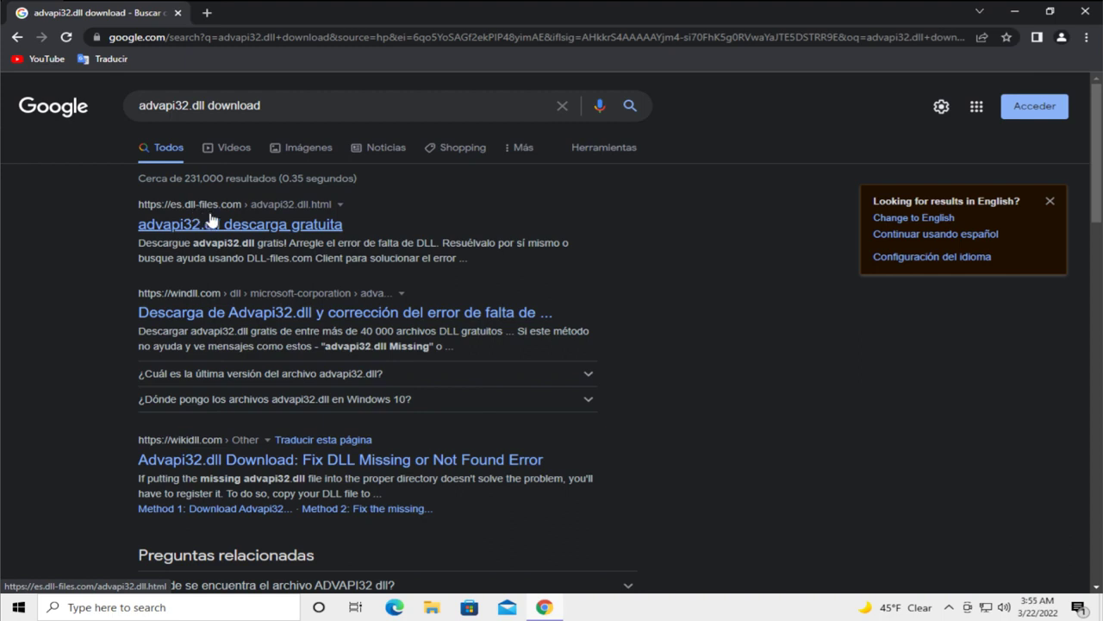
{"action": "left_click", "coordinate": [244, 237]}
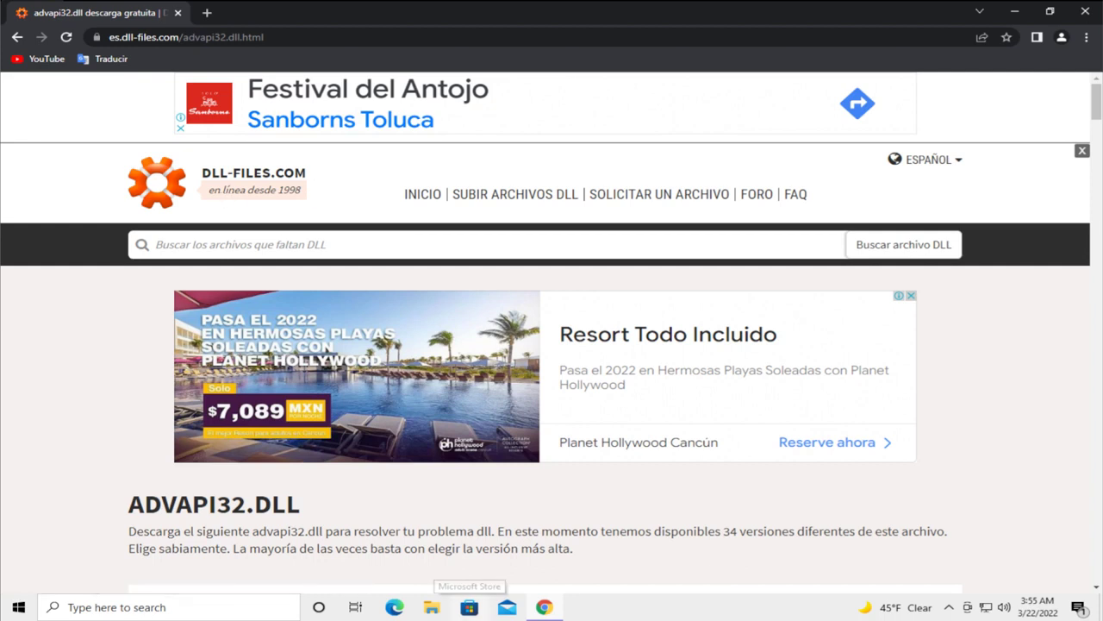
Scroll to the version tables and highlight the 64-bit entry for version 10.0.19041.1
{"action": "scroll", "coordinate": [562, 372], "scroll_direction": "down", "scroll_amount": 6}
{"action": "scroll", "coordinate": [577, 365], "scroll_direction": "down", "scroll_amount": 10}
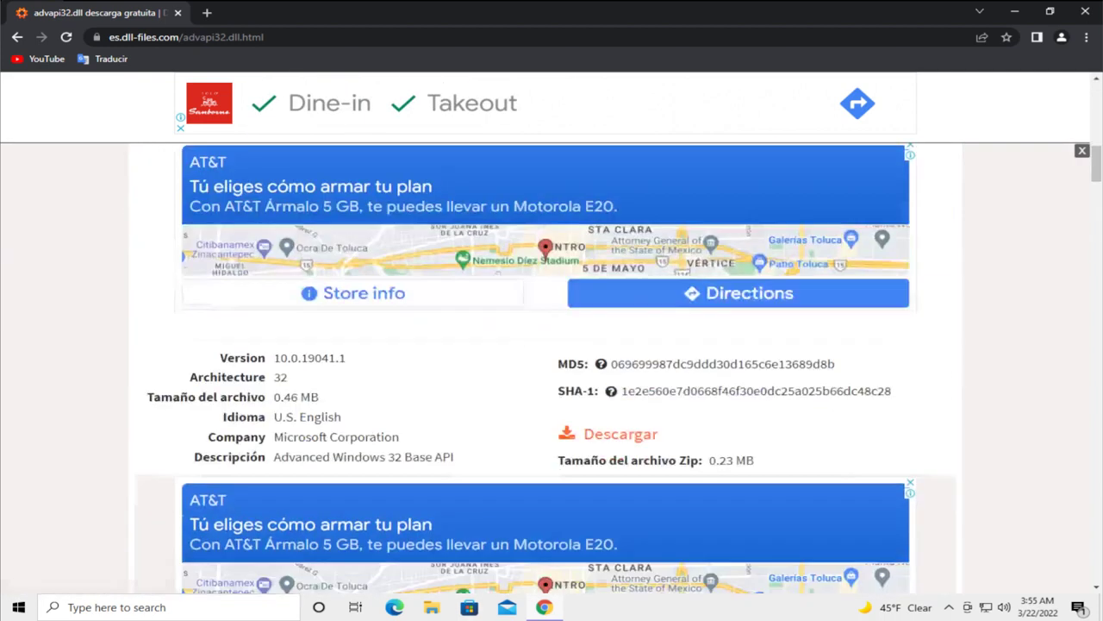
{"action": "scroll", "coordinate": [577, 364], "scroll_direction": "down", "scroll_amount": 1}
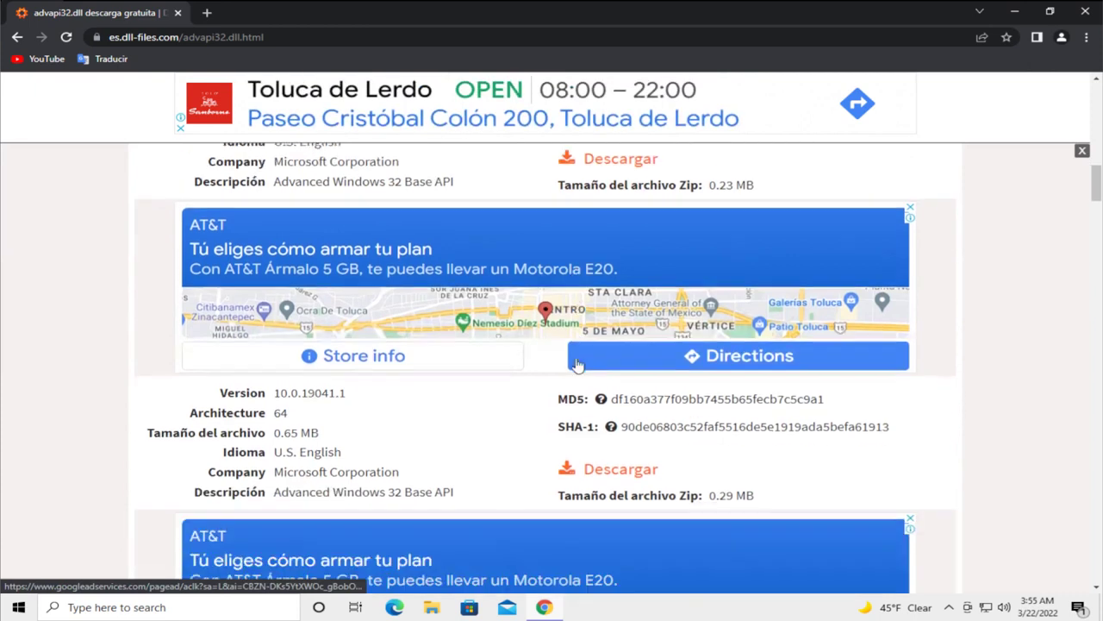
{"action": "left_click_drag", "start_coordinate": [333, 414], "coordinate": [274, 413]}
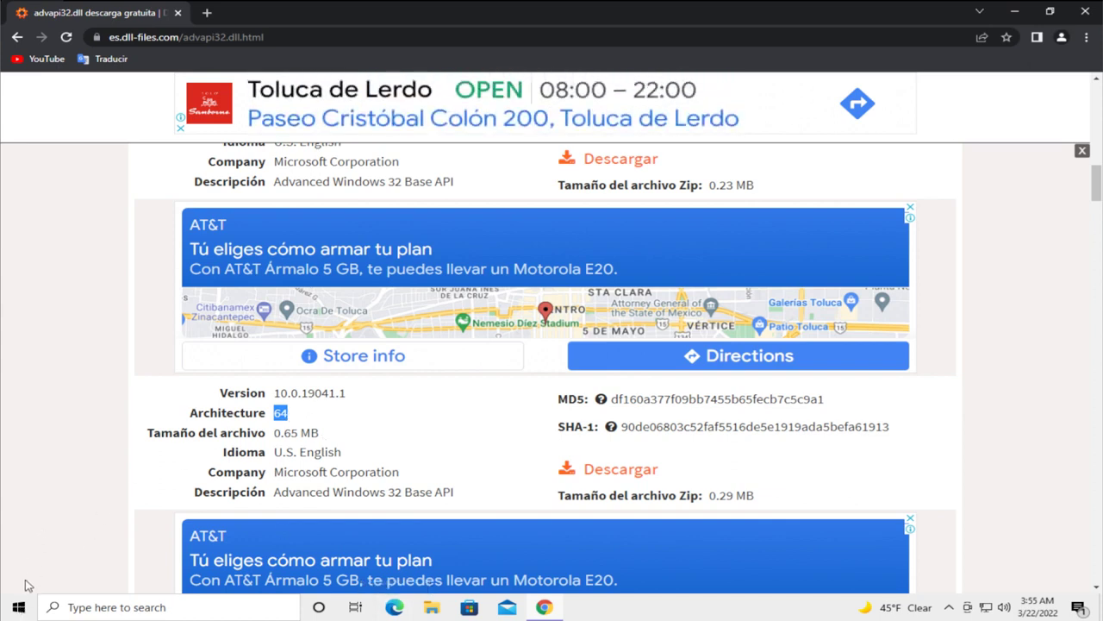
Open System > About and highlight the 64-bit, x64-based processor system type
{"action": "right_click", "coordinate": [21, 607]}
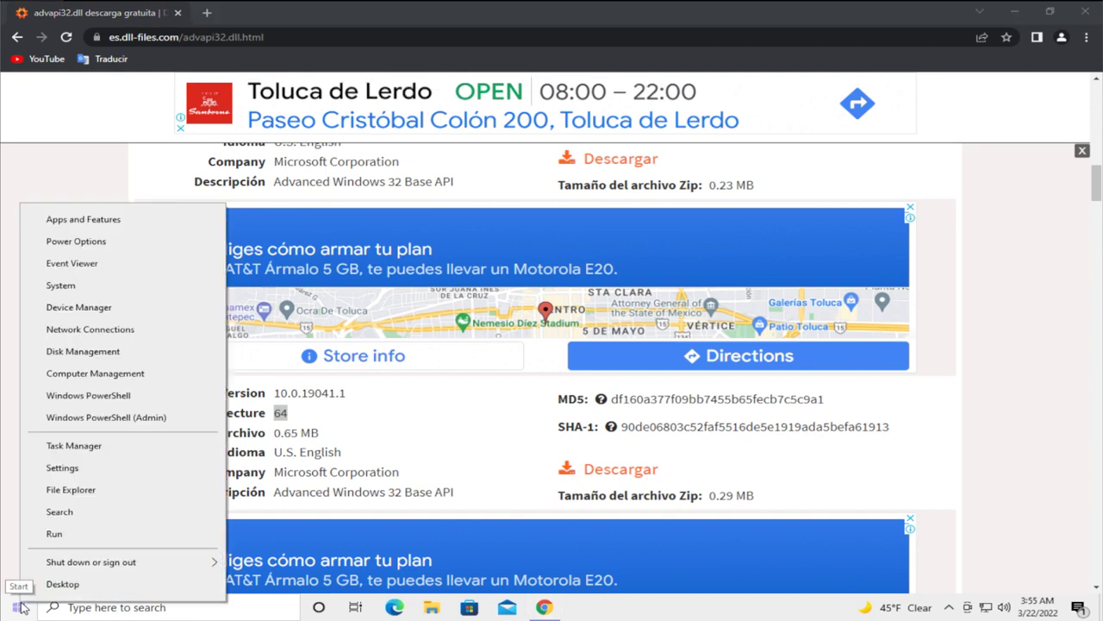
{"action": "left_click", "coordinate": [85, 291]}
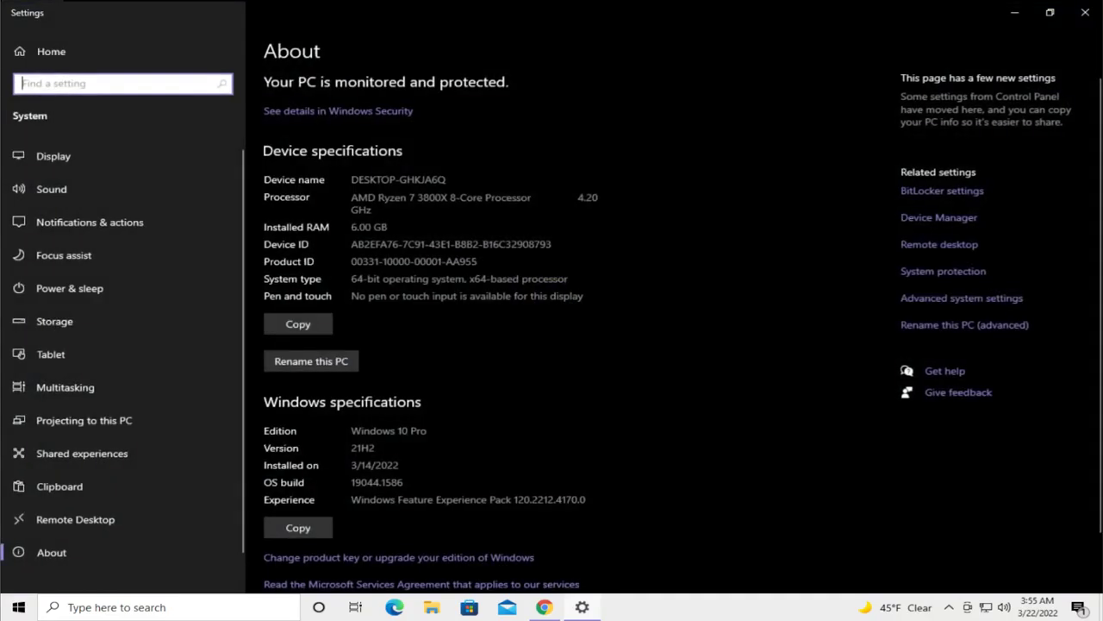
{"action": "left_click_drag", "start_coordinate": [454, 278], "coordinate": [569, 278]}
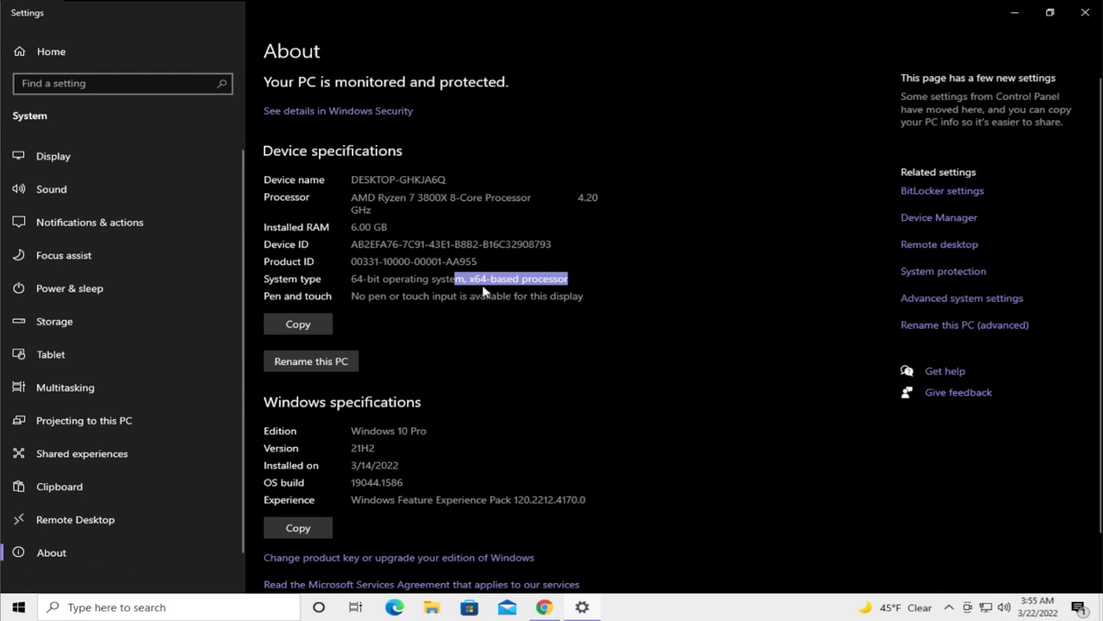
{"action": "left_click", "coordinate": [835, 168]}
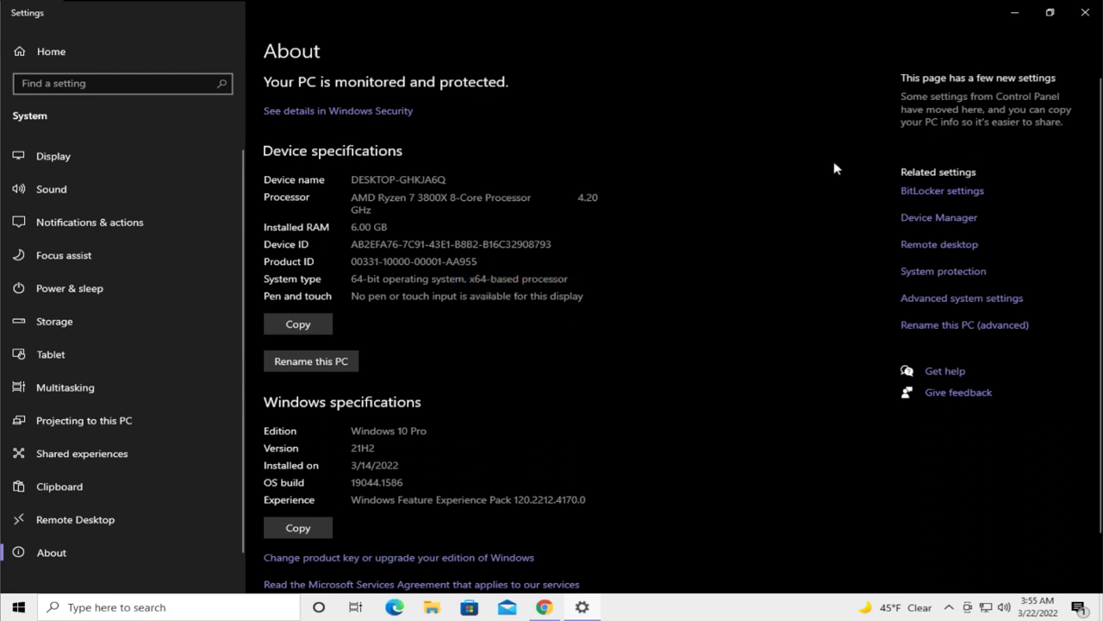
Download advapi32.zip from the Architecture 64 Descargar link, dismissing the full-page ad
{"action": "left_click", "coordinate": [1081, 14]}
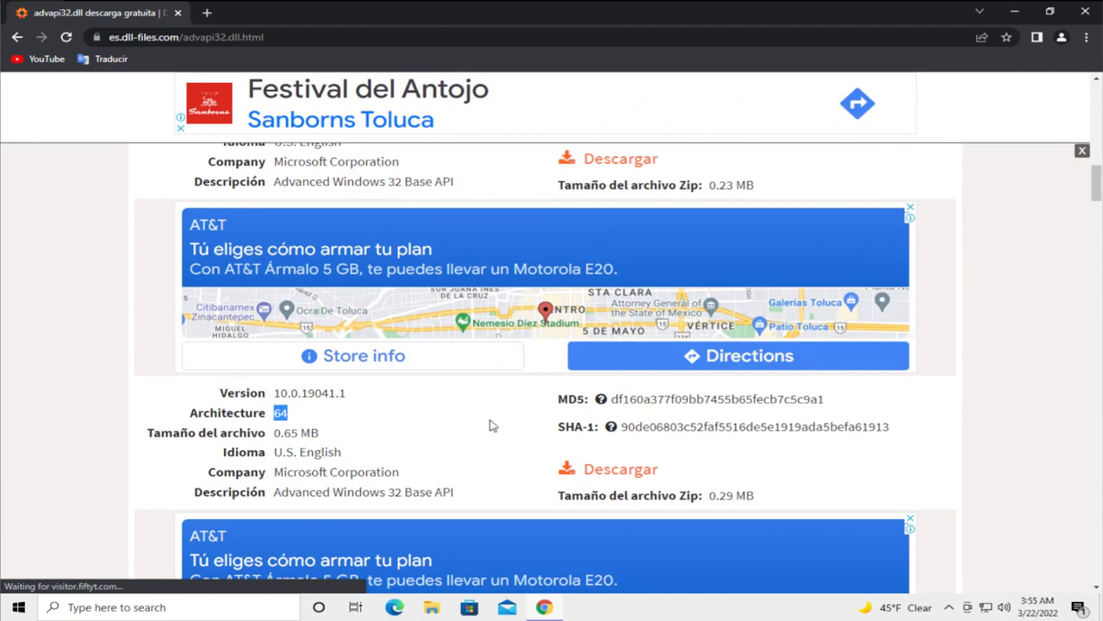
{"action": "left_click", "coordinate": [611, 473]}
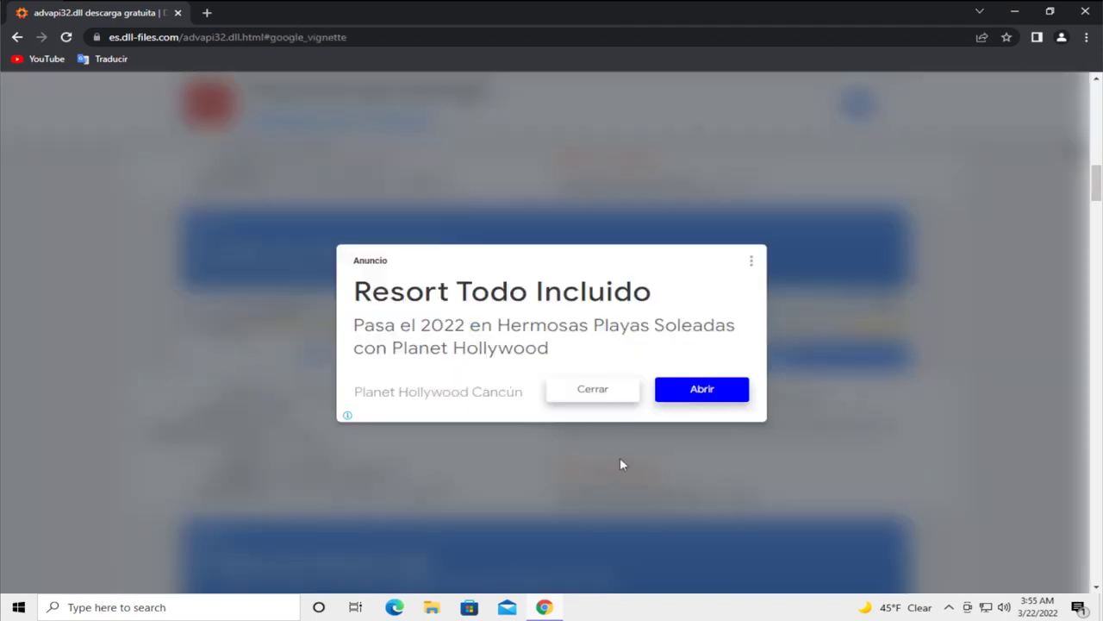
{"action": "left_click", "coordinate": [613, 393]}
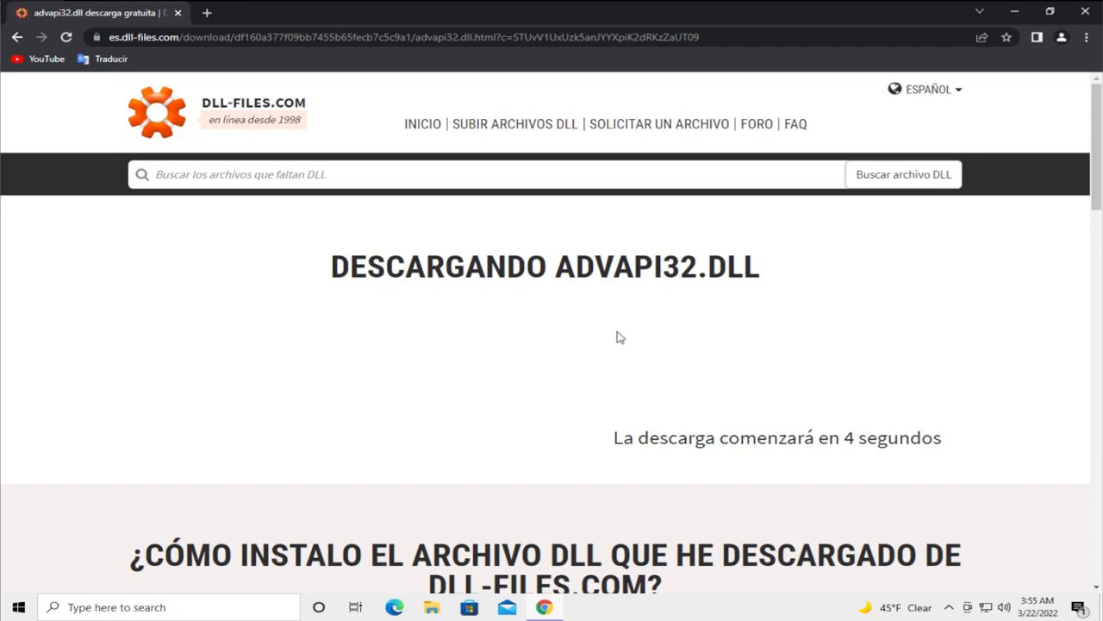
{"action": "scroll", "coordinate": [848, 335], "scroll_direction": "down", "scroll_amount": 5}
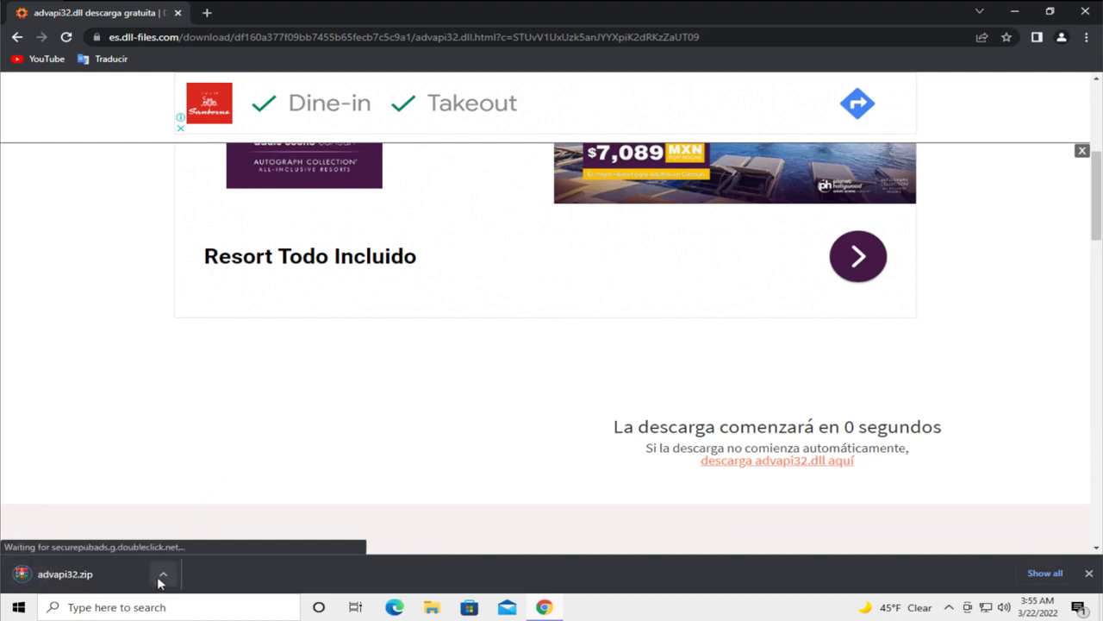
{"action": "left_click", "coordinate": [161, 574]}
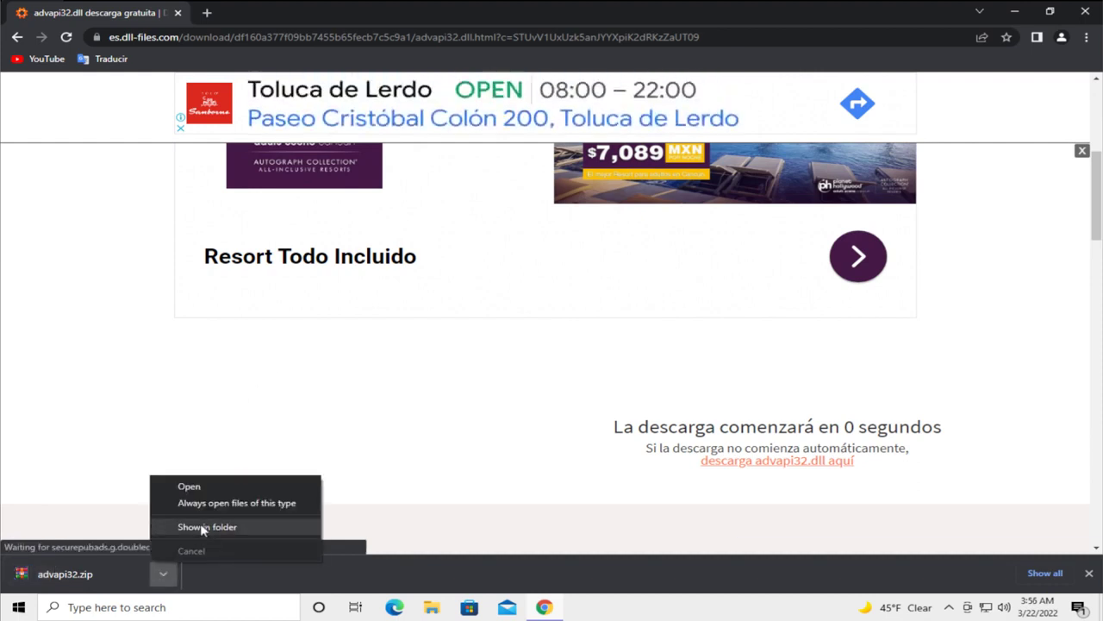
Show advapi32.zip in Downloads, delete OperaSetup.exe and dxwebsetup.exe, and close Chrome
{"action": "left_click", "coordinate": [232, 535]}
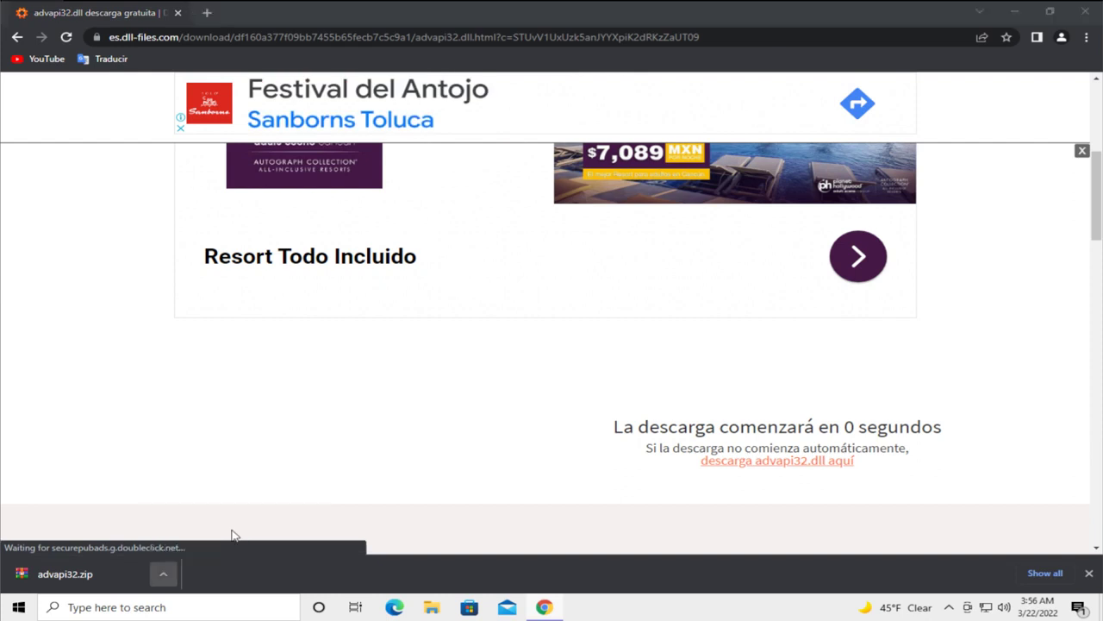
{"action": "left_click_drag", "start_coordinate": [589, 392], "coordinate": [357, 345]}
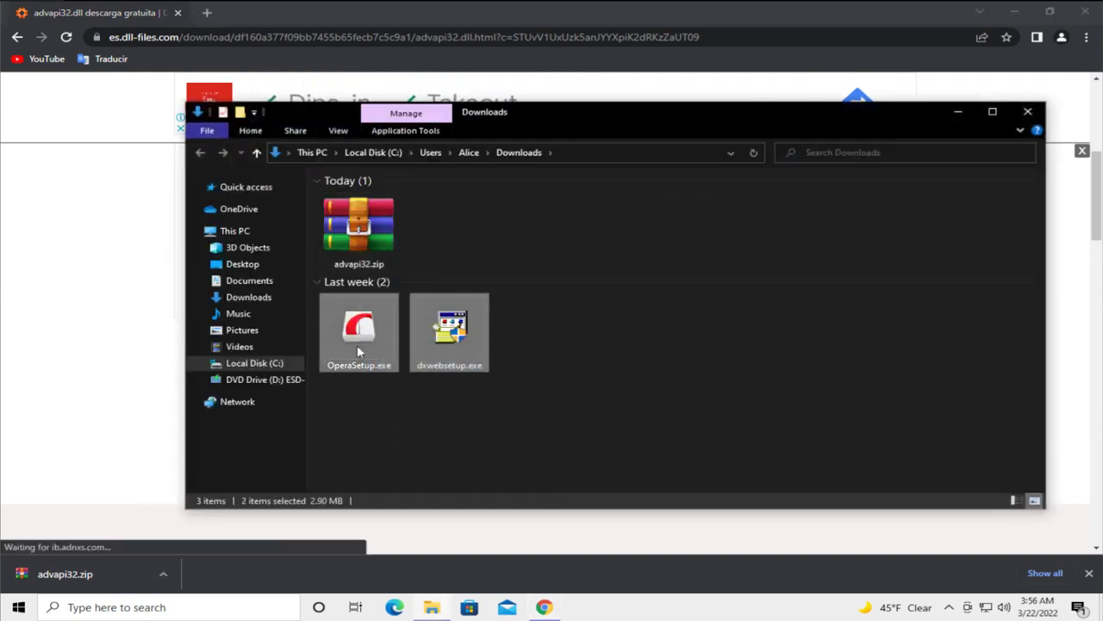
{"action": "key", "text": "Delete"}
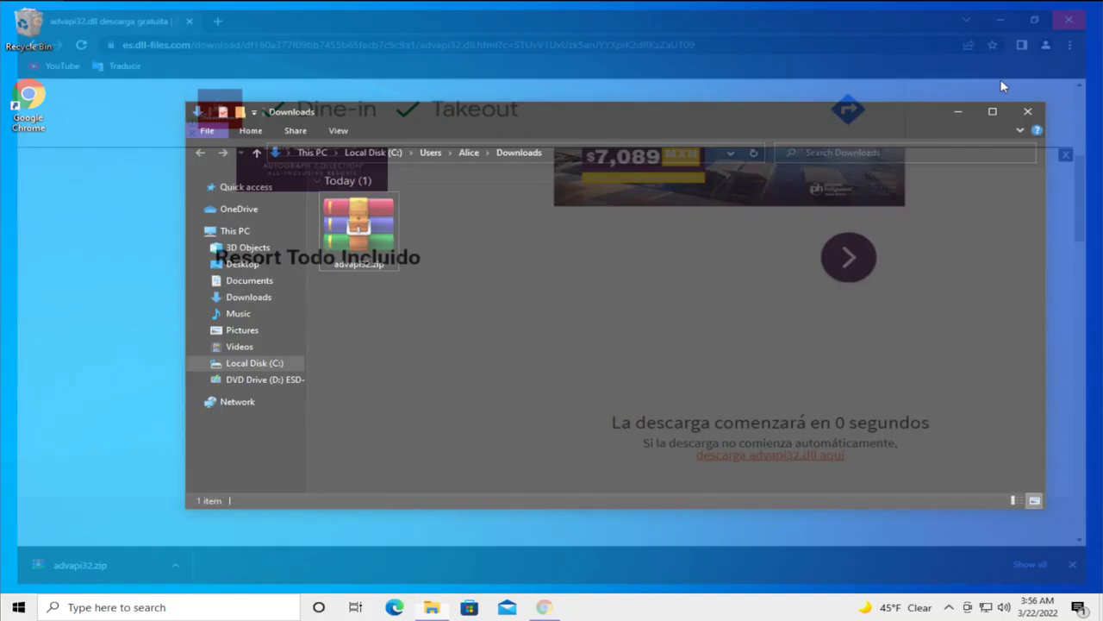
{"action": "left_click", "coordinate": [1084, 12]}
Extract advapi32.zip here in Downloads and delete the extracted README.txt
{"action": "left_click", "coordinate": [386, 231]}
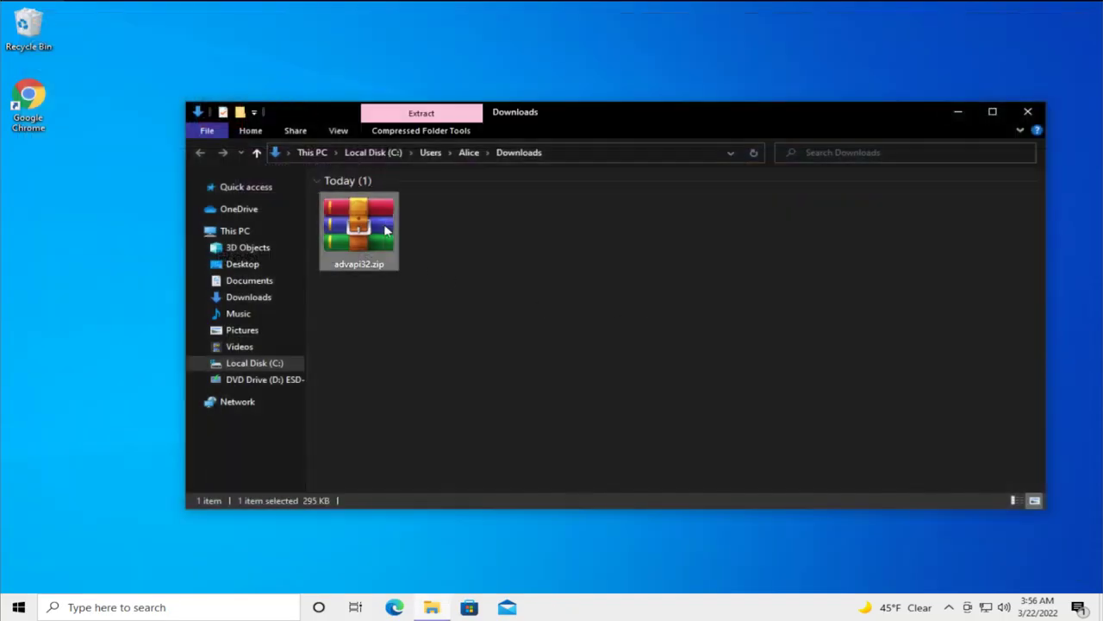
{"action": "right_click", "coordinate": [385, 227]}
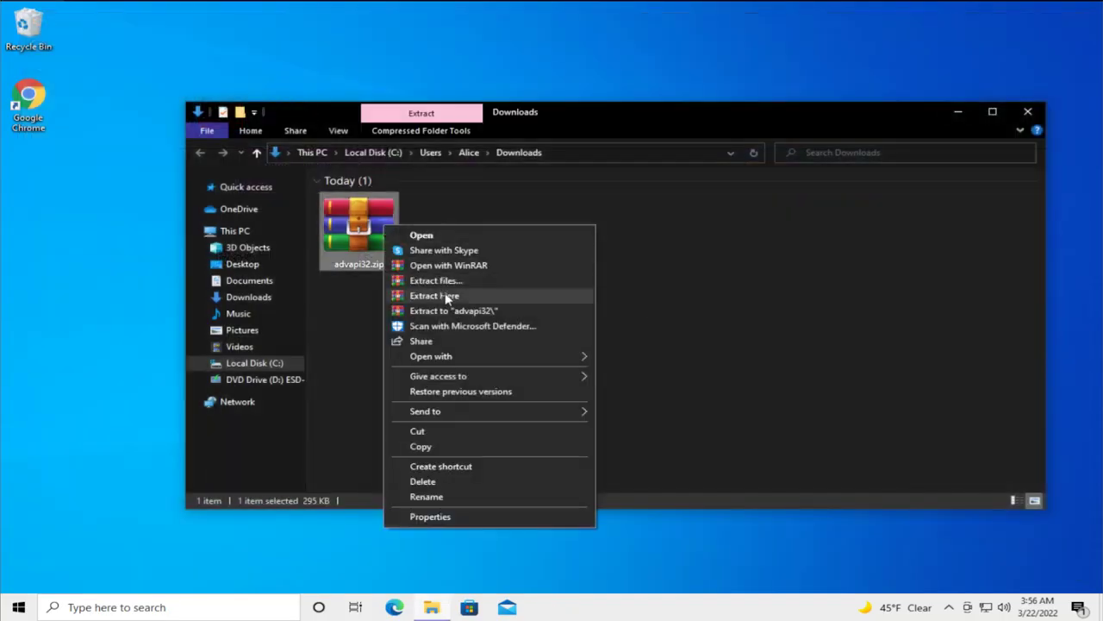
{"action": "left_click", "coordinate": [448, 295]}
{"action": "left_click", "coordinate": [651, 349]}
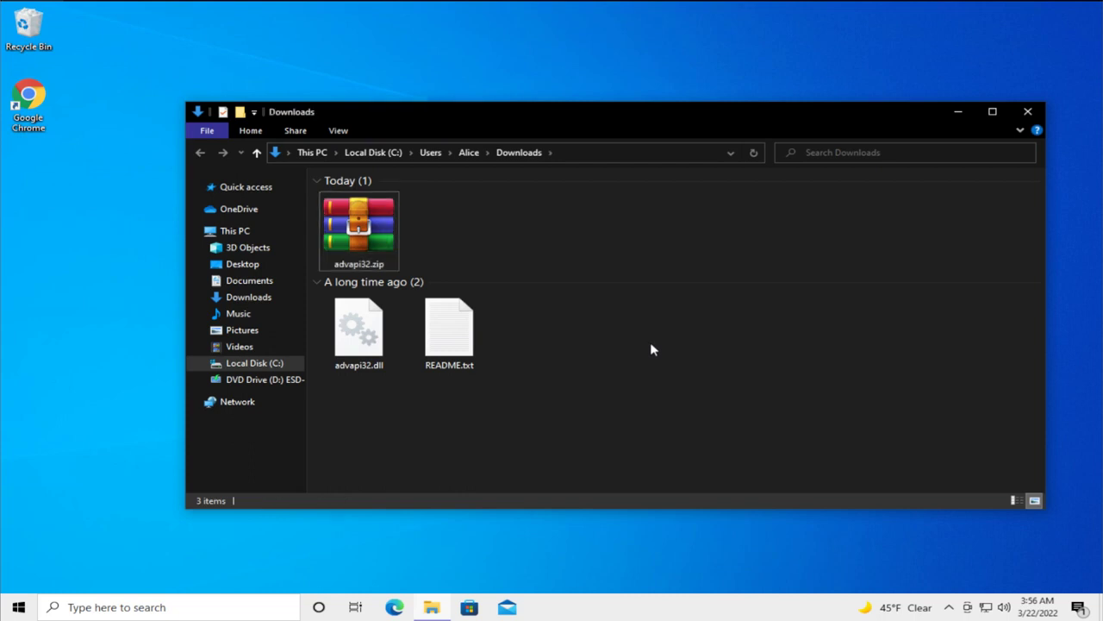
{"action": "left_click_drag", "start_coordinate": [600, 389], "coordinate": [463, 295]}
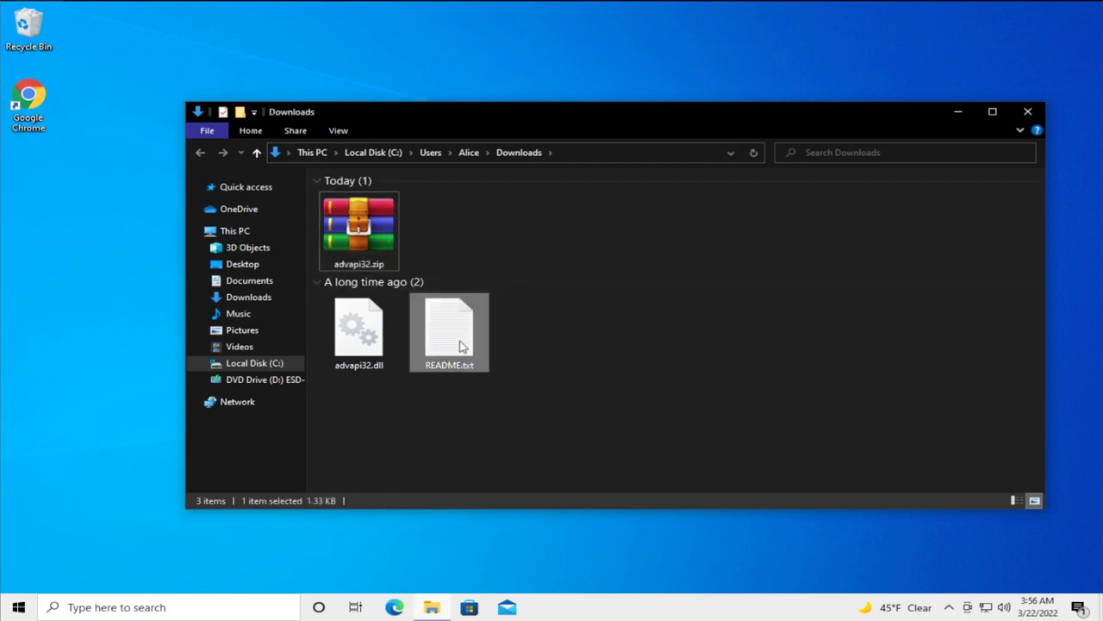
{"action": "key", "text": "Delete"}
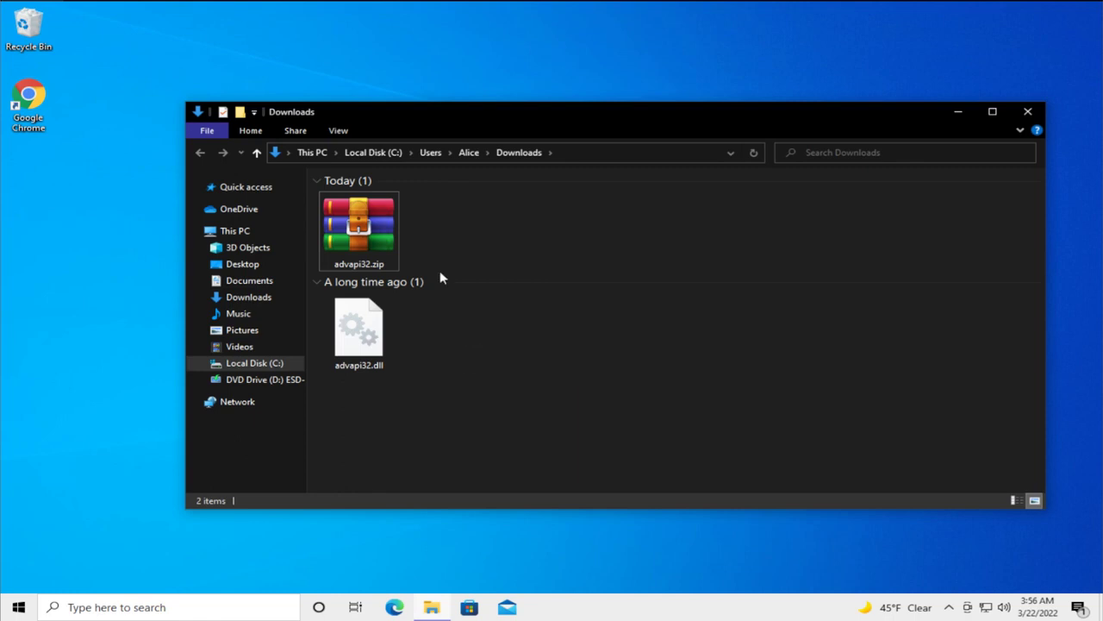
Delete advapi32.zip and cut advapi32.dll from the Downloads folder
{"action": "left_click", "coordinate": [369, 220]}
{"action": "key", "text": "Delete"}
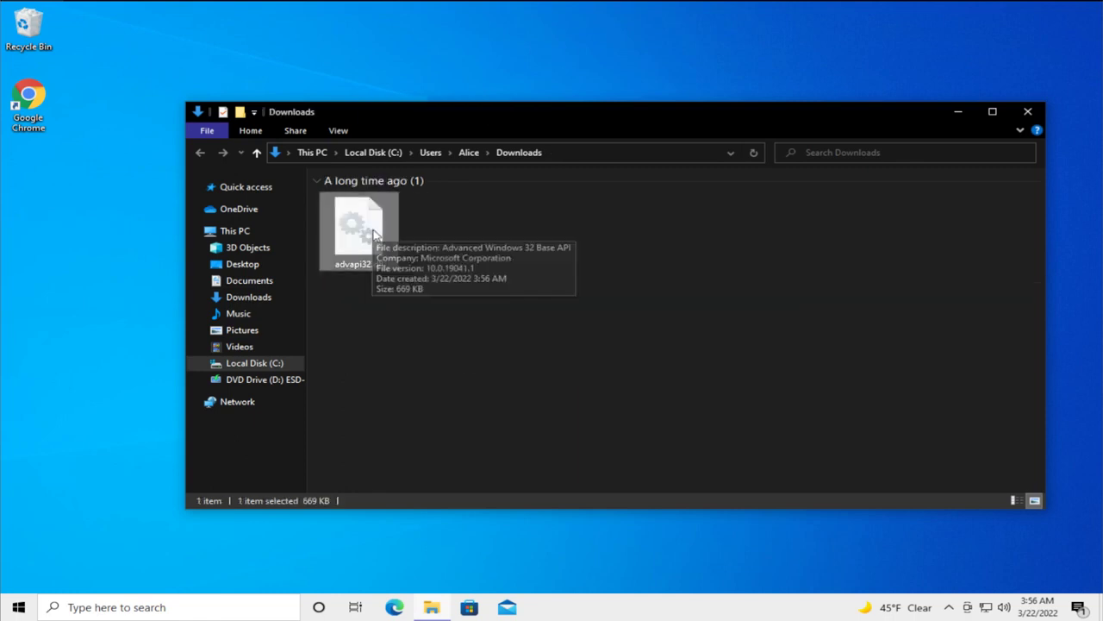
{"action": "right_click", "coordinate": [374, 231]}
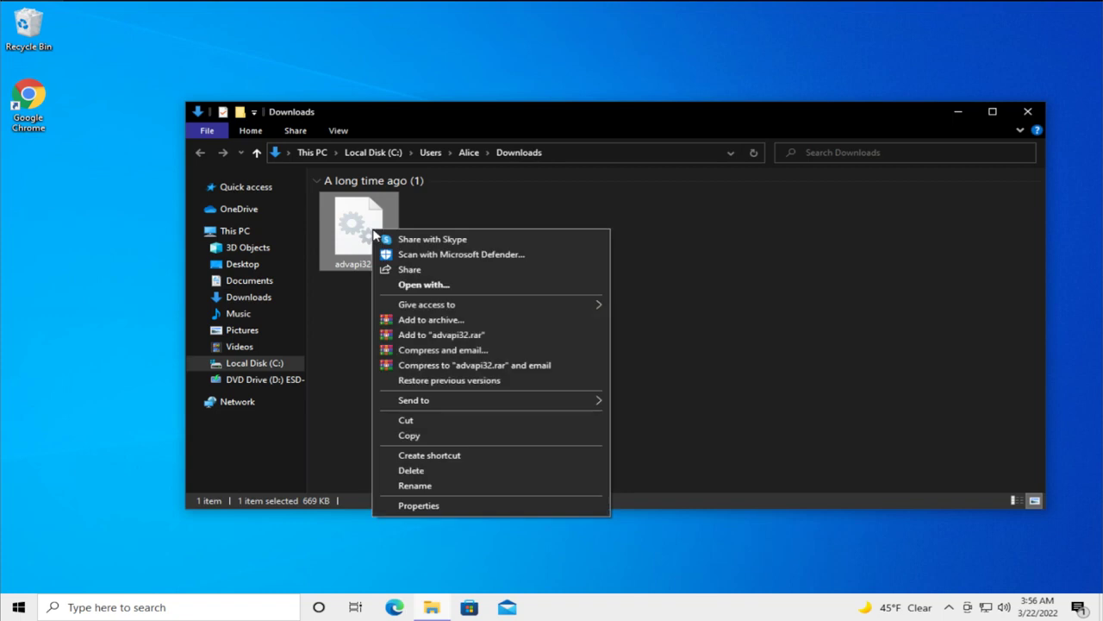
{"action": "left_click", "coordinate": [406, 420]}
Paste advapi32.dll onto the desktop and move its icon lower
{"action": "right_click", "coordinate": [96, 247]}
{"action": "left_click", "coordinate": [131, 307]}
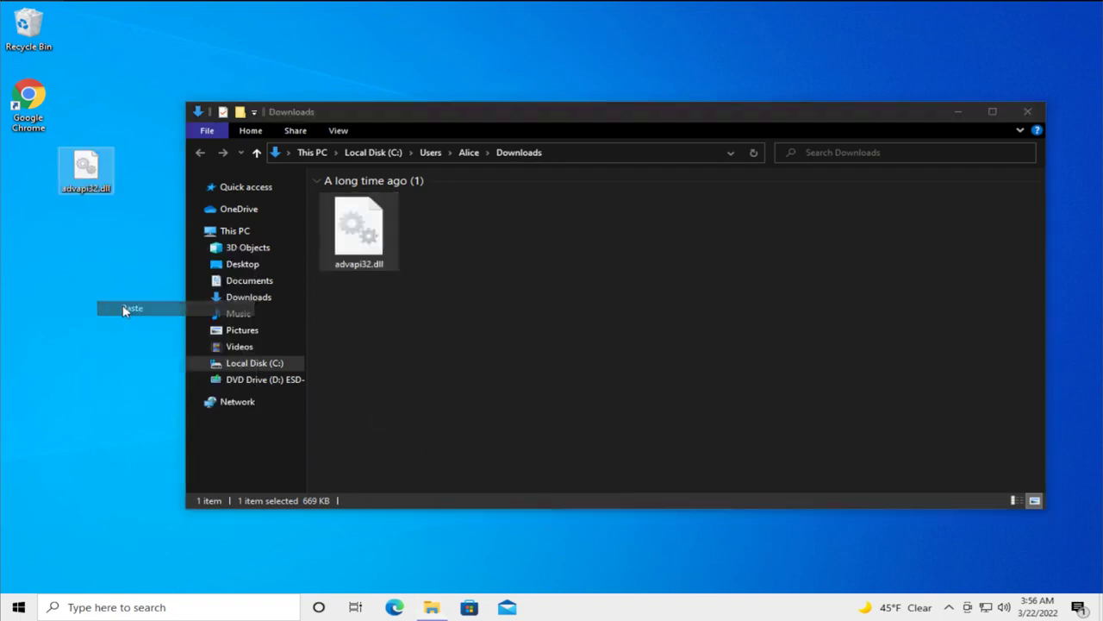
{"action": "left_click_drag", "start_coordinate": [86, 171], "coordinate": [88, 239]}
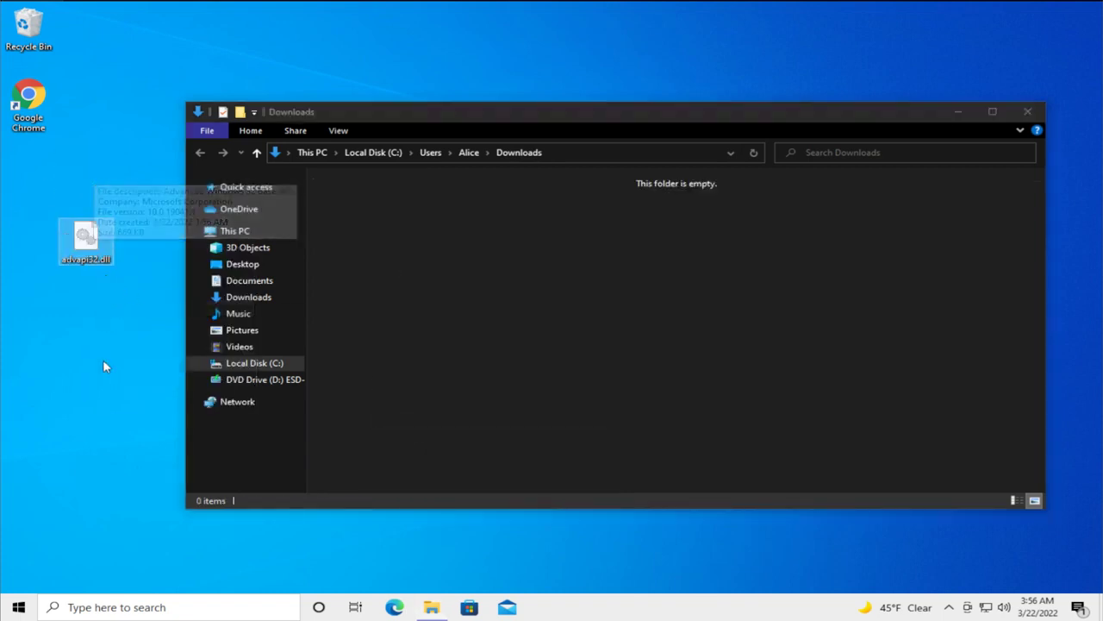
Navigate from This PC through Local Disk (C:) and Windows into the System32 folder
{"action": "left_click", "coordinate": [235, 231]}
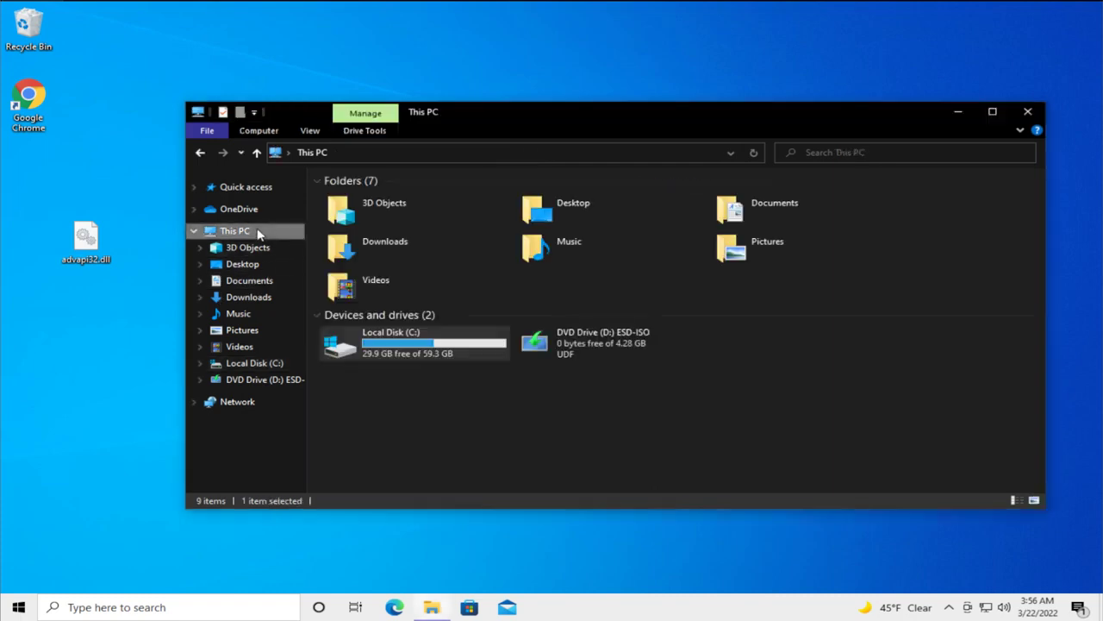
{"action": "double_click", "coordinate": [395, 348]}
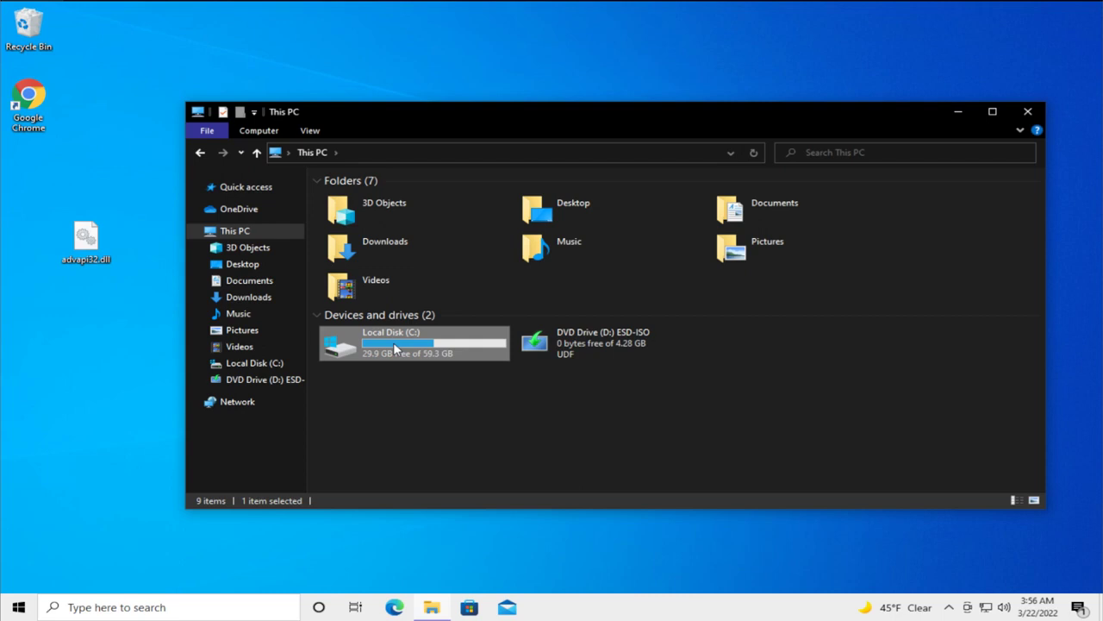
{"action": "double_click", "coordinate": [366, 287]}
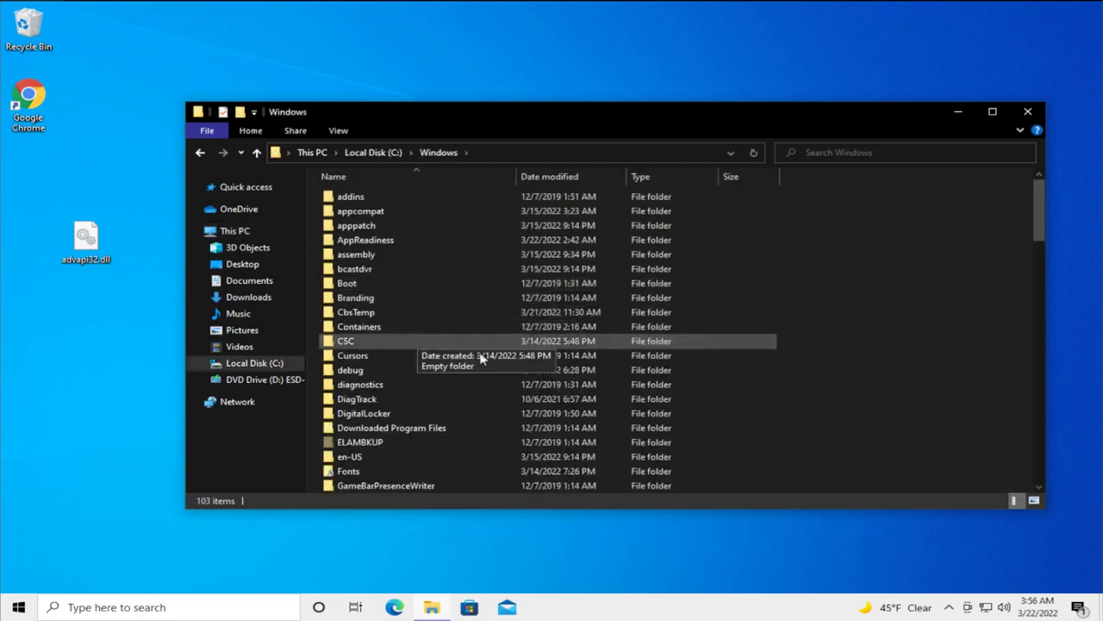
{"action": "scroll", "coordinate": [482, 351], "scroll_direction": "down", "scroll_amount": 20}
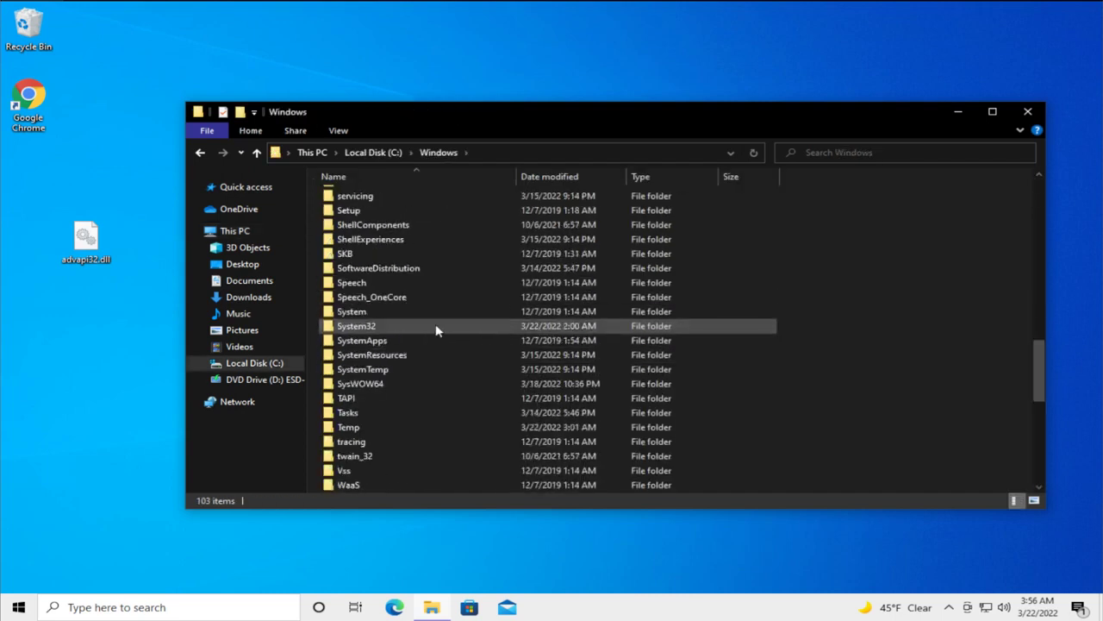
{"action": "left_click", "coordinate": [436, 327]}
{"action": "double_click", "coordinate": [436, 327]}
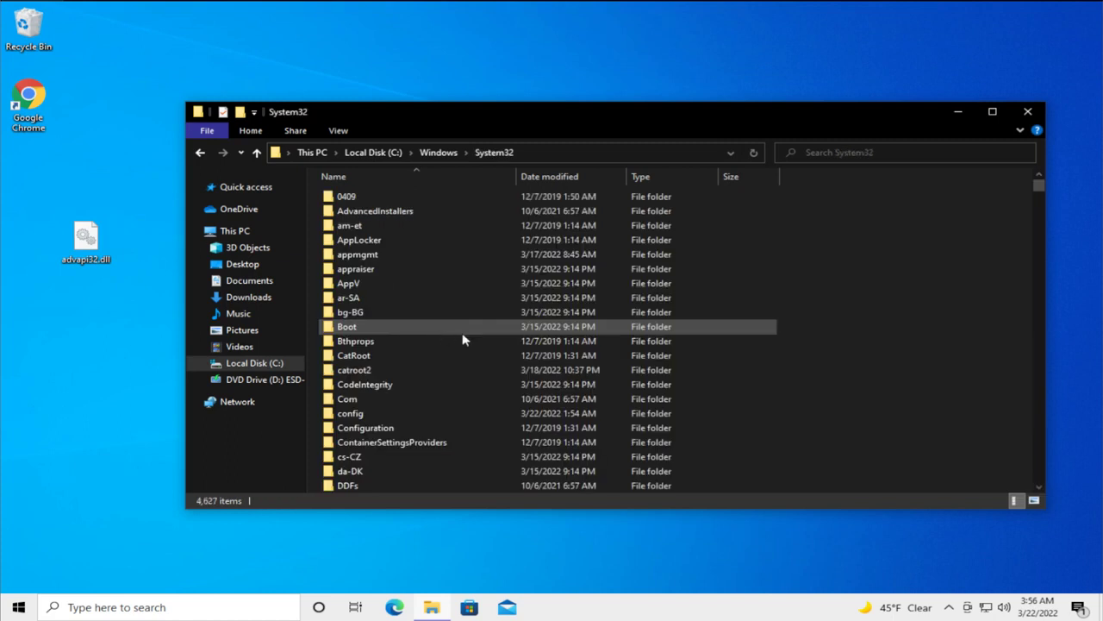
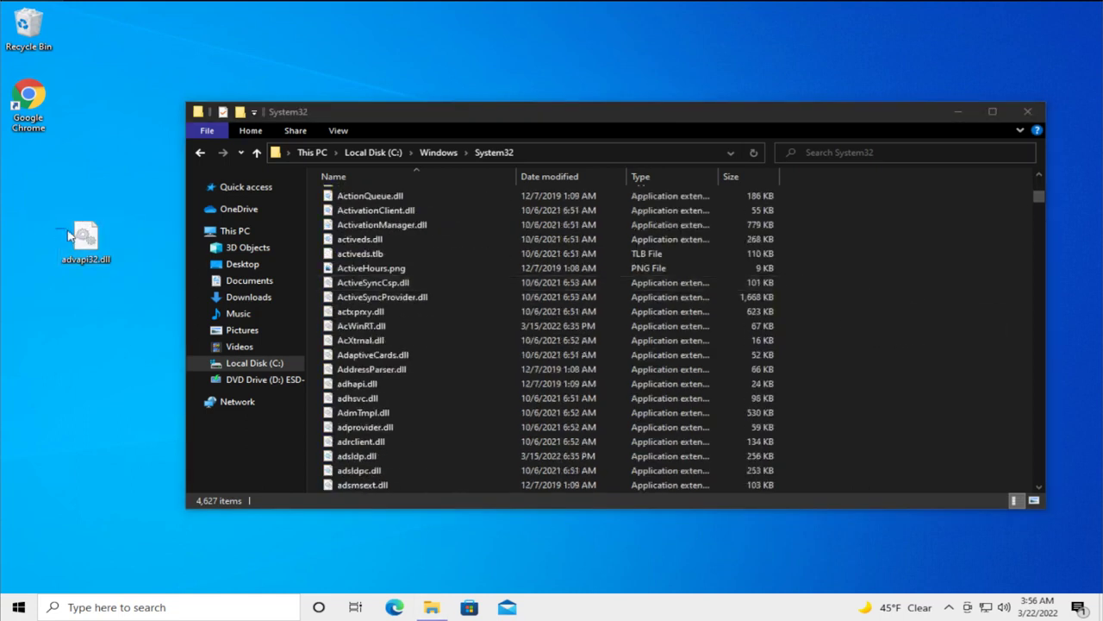
Try moving advapi32.dll from the desktop into System32, replacing the existing file, then skip the denied move
{"action": "left_click_drag", "start_coordinate": [86, 242], "coordinate": [904, 338]}
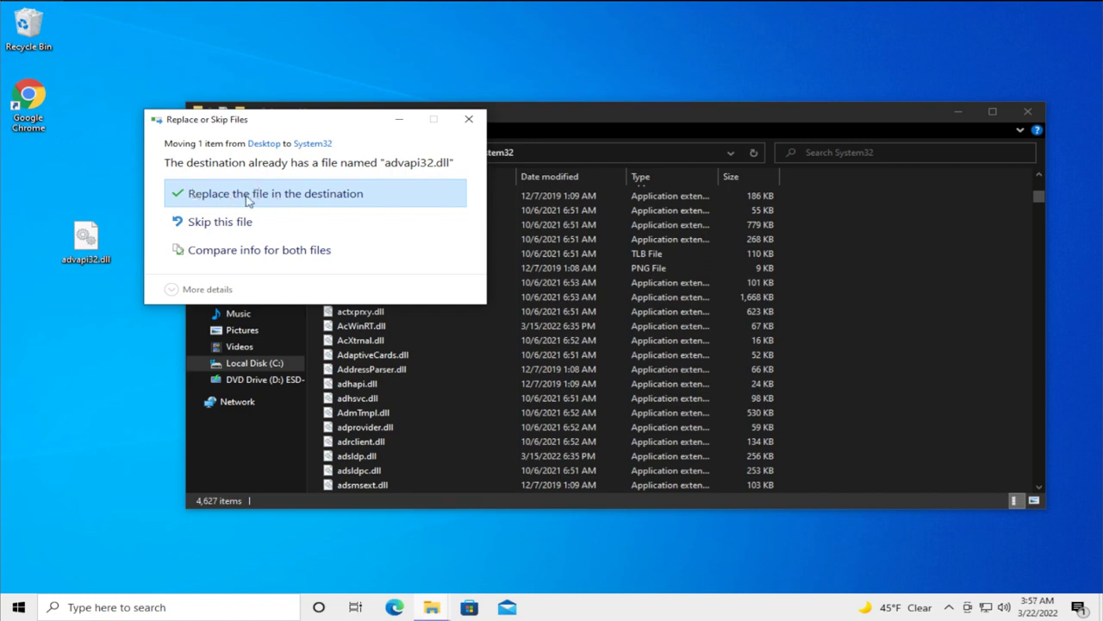
{"action": "left_click", "coordinate": [248, 198]}
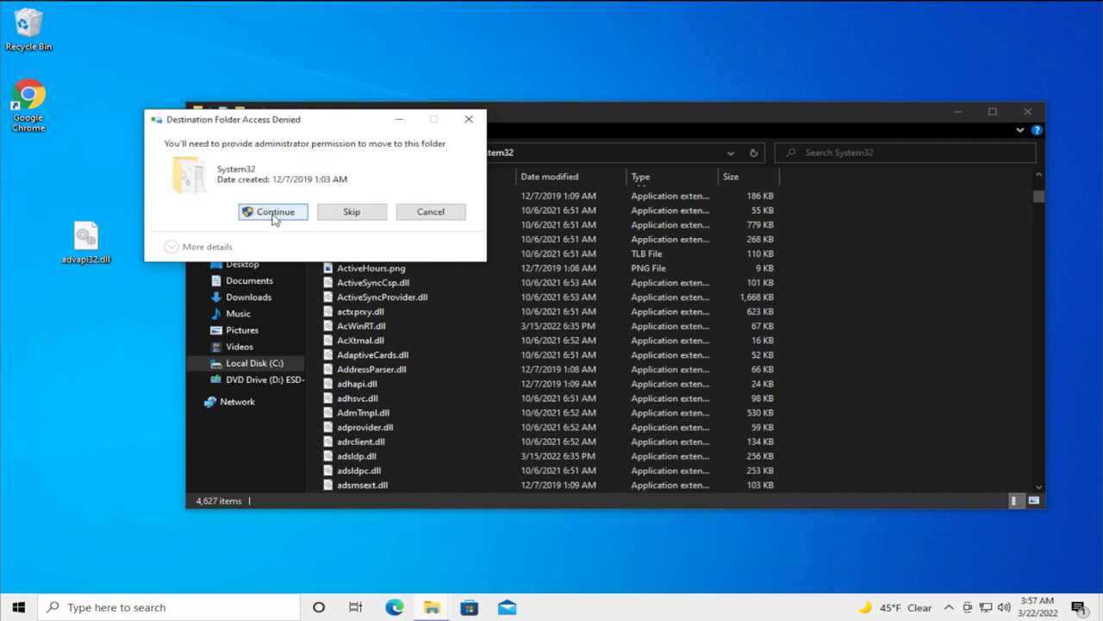
{"action": "left_click", "coordinate": [274, 213]}
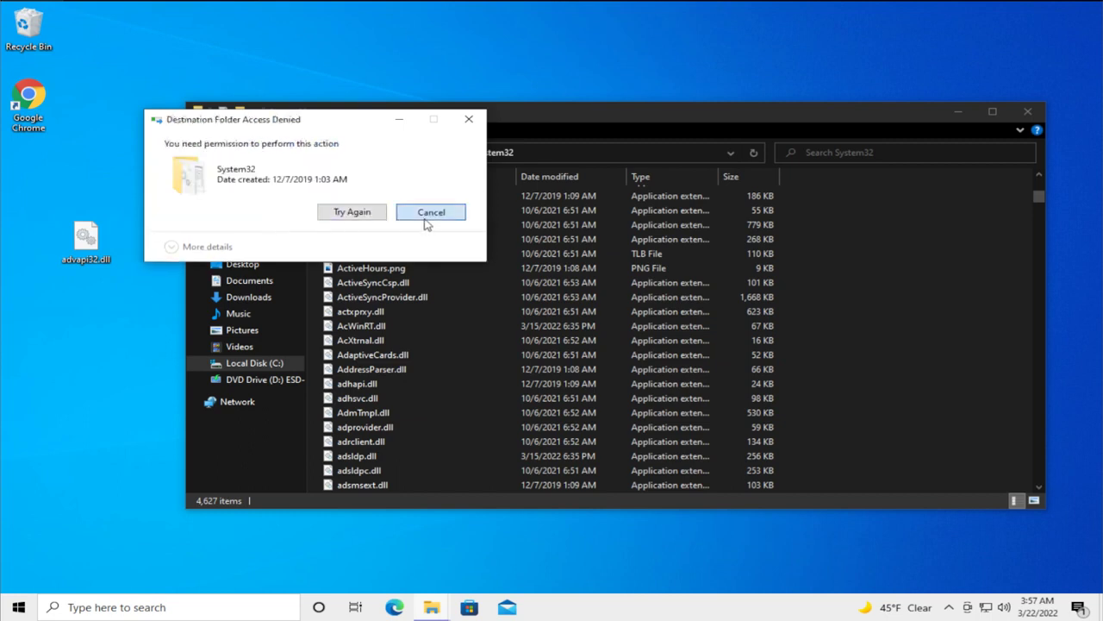
{"action": "left_click", "coordinate": [429, 215]}
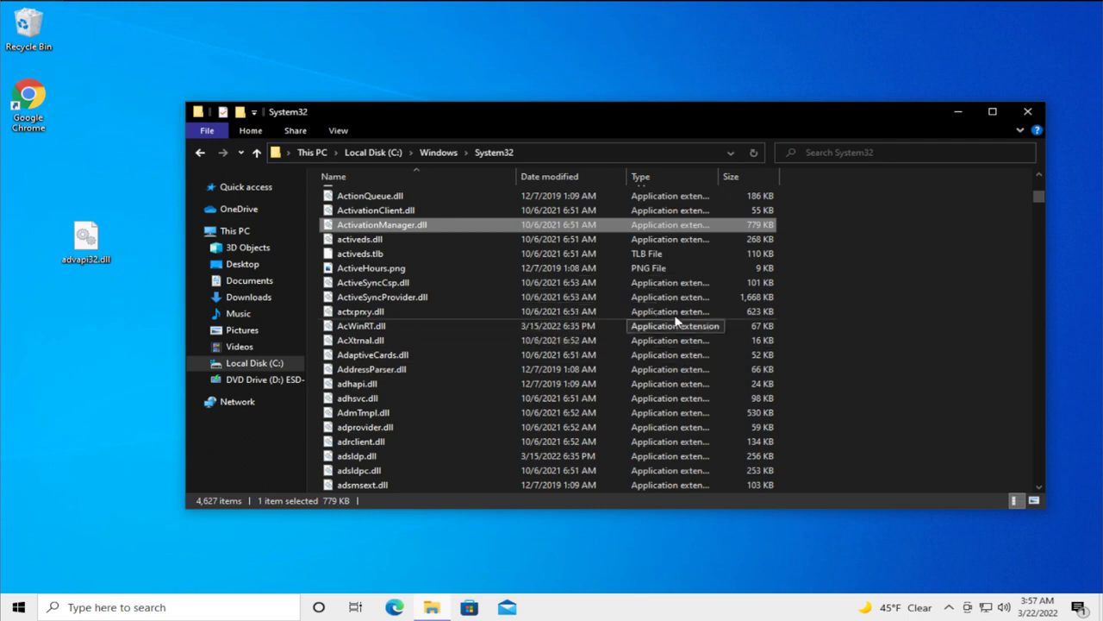
Clear the selection, close the System32 window, and restart Windows from the Start menu's Power options
{"action": "left_click", "coordinate": [858, 309]}
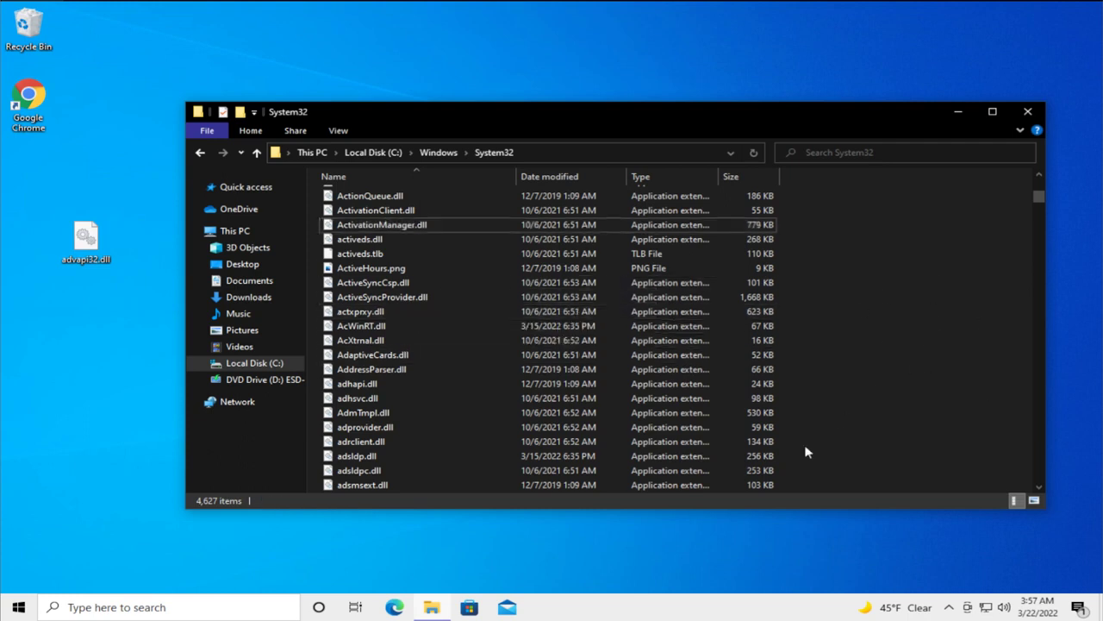
{"action": "left_click", "coordinate": [1028, 113]}
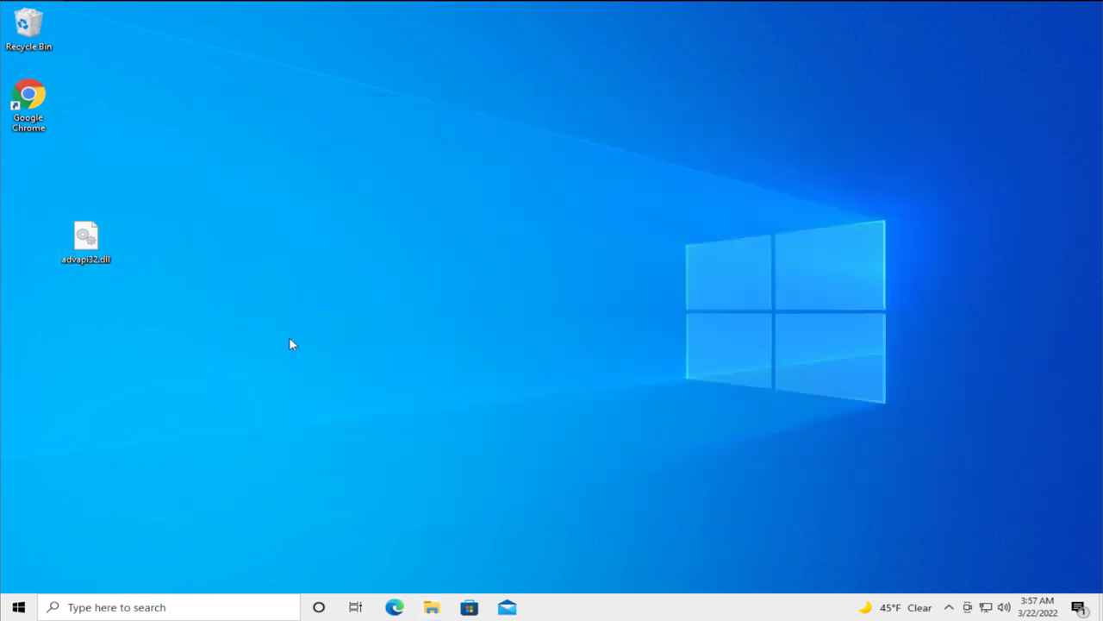
{"action": "left_click", "coordinate": [16, 607]}
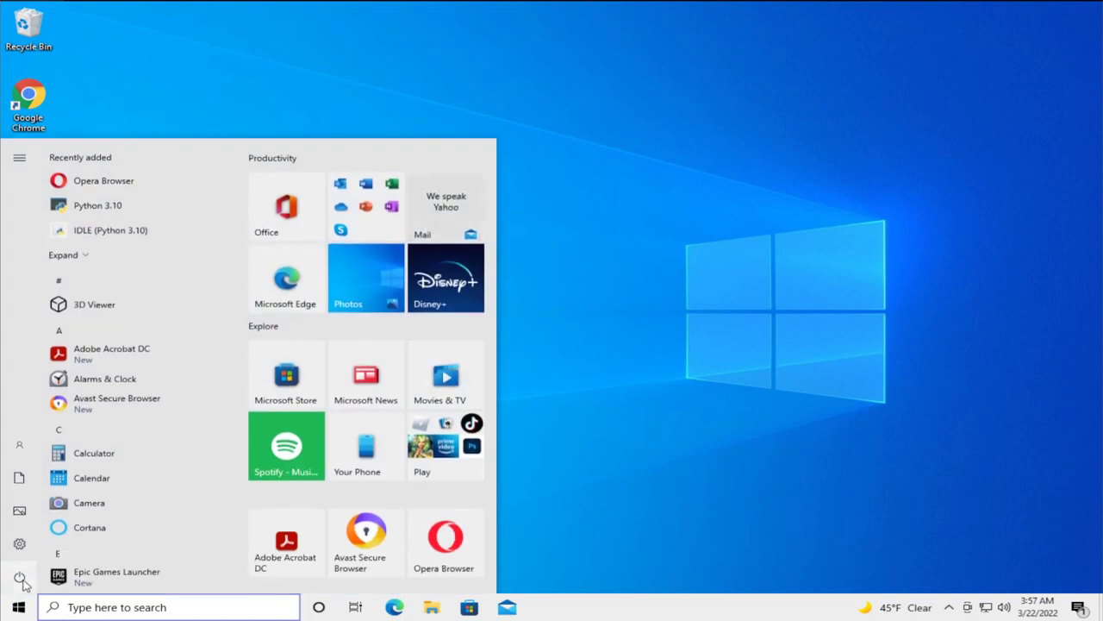
{"action": "left_click", "coordinate": [19, 576]}
{"action": "left_click", "coordinate": [48, 542]}
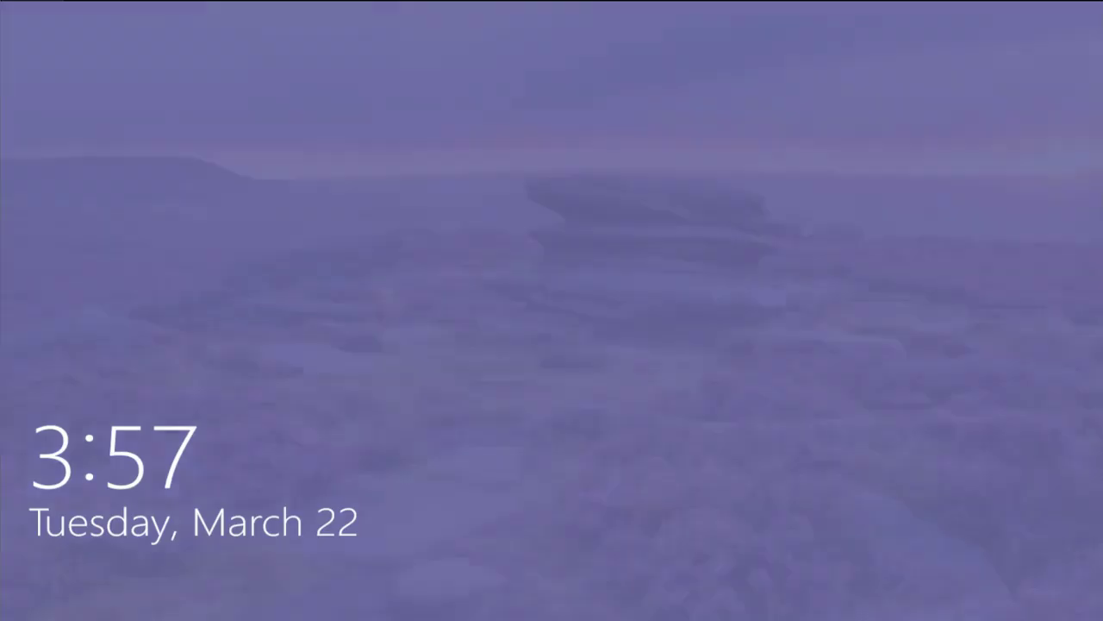
Dismiss the lock screen and sign in by entering the account password
{"action": "key", "text": "Return"}
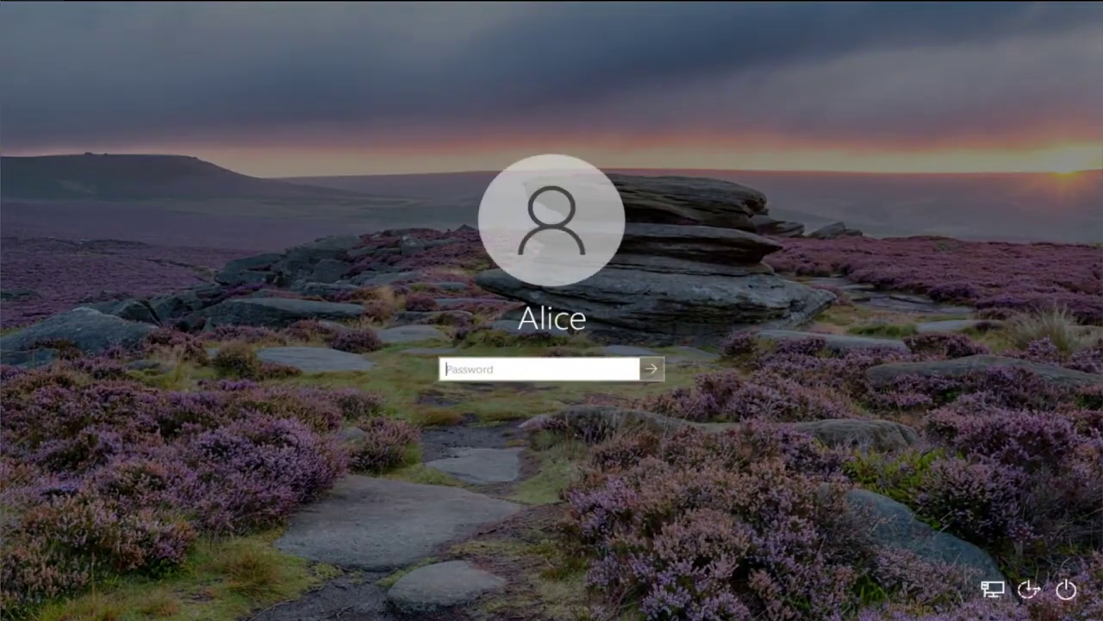
{"action": "type", "text": "*******"}
{"action": "key", "text": "Return"}
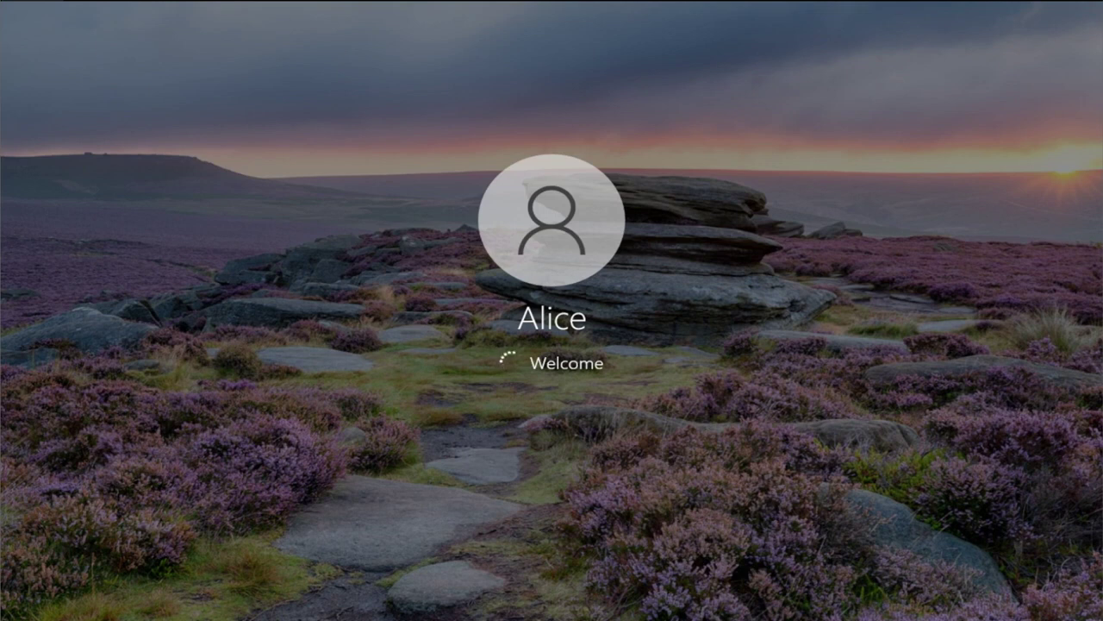